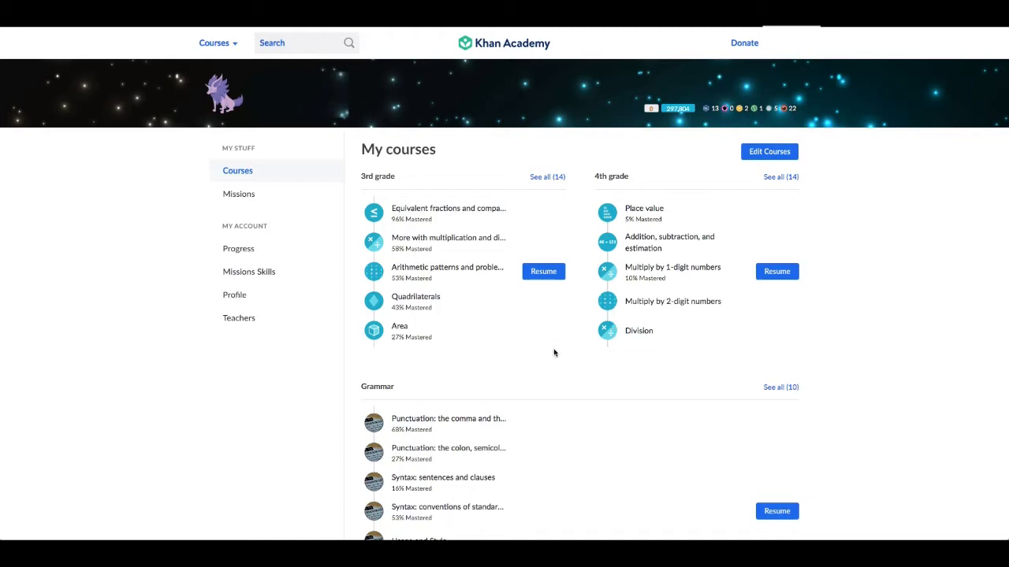
Step: Look over the course list and open the 3rd grade unit on equivalent fractions and comparing fractions
{"action": "scroll", "coordinate": [554, 351], "scroll_direction": "down", "scroll_amount": 5}
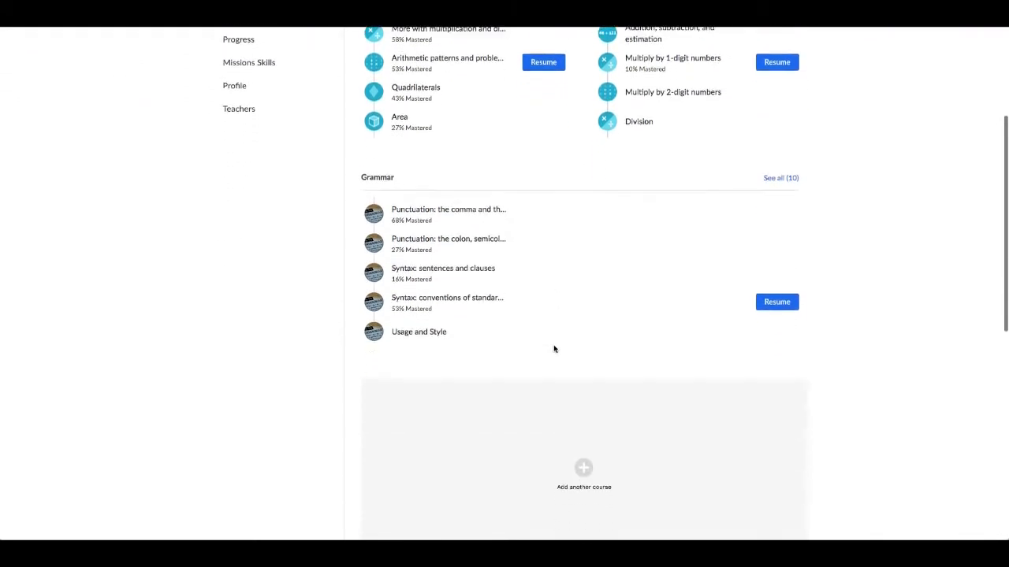
{"action": "scroll", "coordinate": [553, 345], "scroll_direction": "down", "scroll_amount": 1}
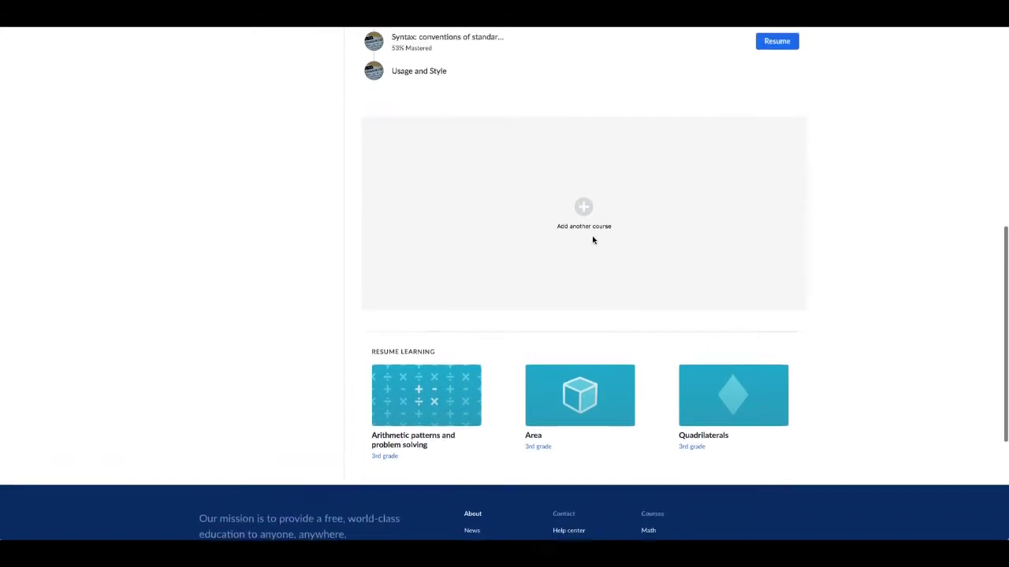
{"action": "scroll", "coordinate": [593, 240], "scroll_direction": "up", "scroll_amount": 6}
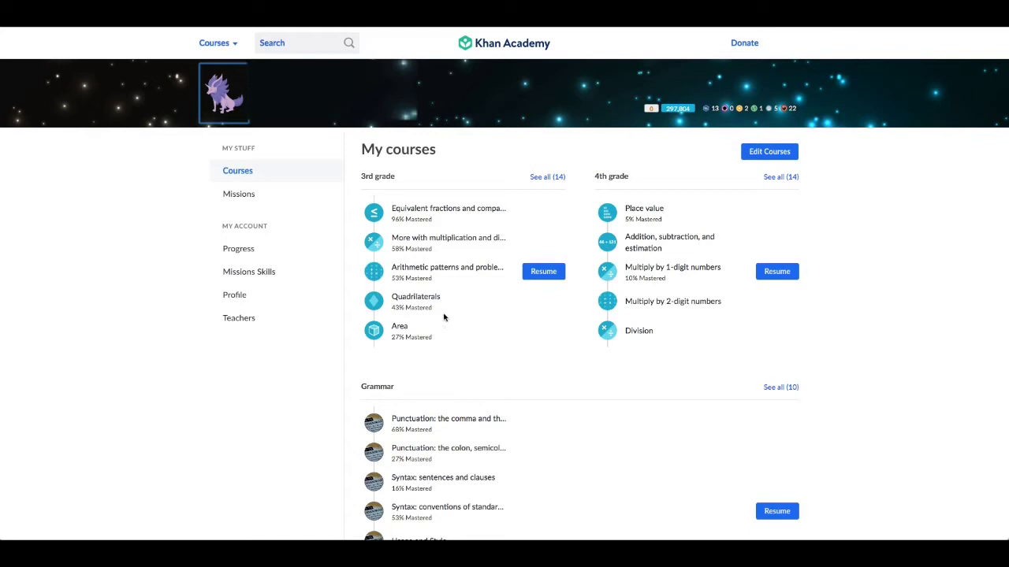
{"action": "left_click", "coordinate": [436, 208]}
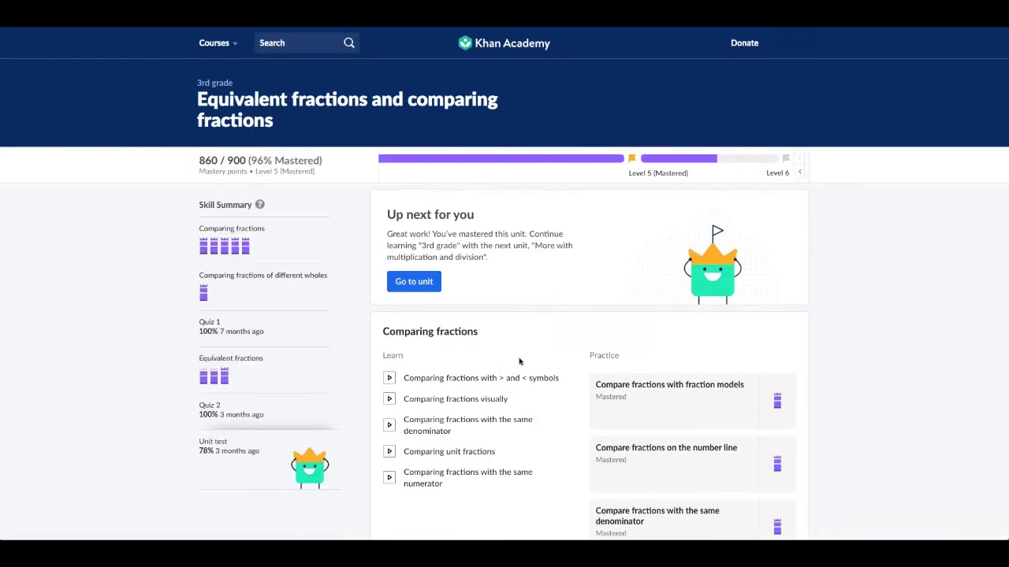
Step: Retake the unit test of the equivalent fractions and comparing fractions unit, starting its first question
{"action": "scroll", "coordinate": [519, 366], "scroll_direction": "down", "scroll_amount": 5}
{"action": "scroll", "coordinate": [519, 366], "scroll_direction": "down", "scroll_amount": 8}
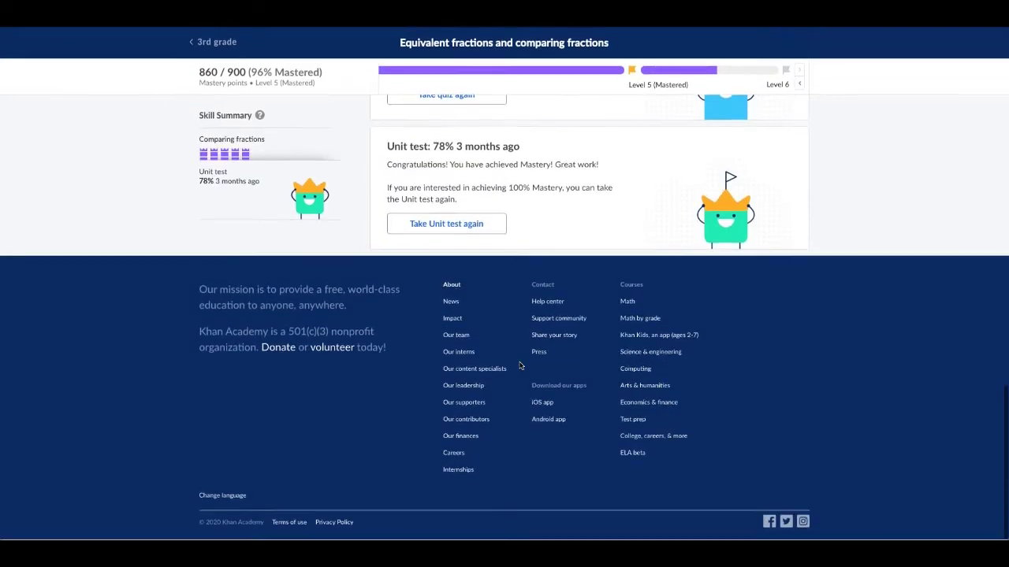
{"action": "scroll", "coordinate": [519, 366], "scroll_direction": "up", "scroll_amount": 2}
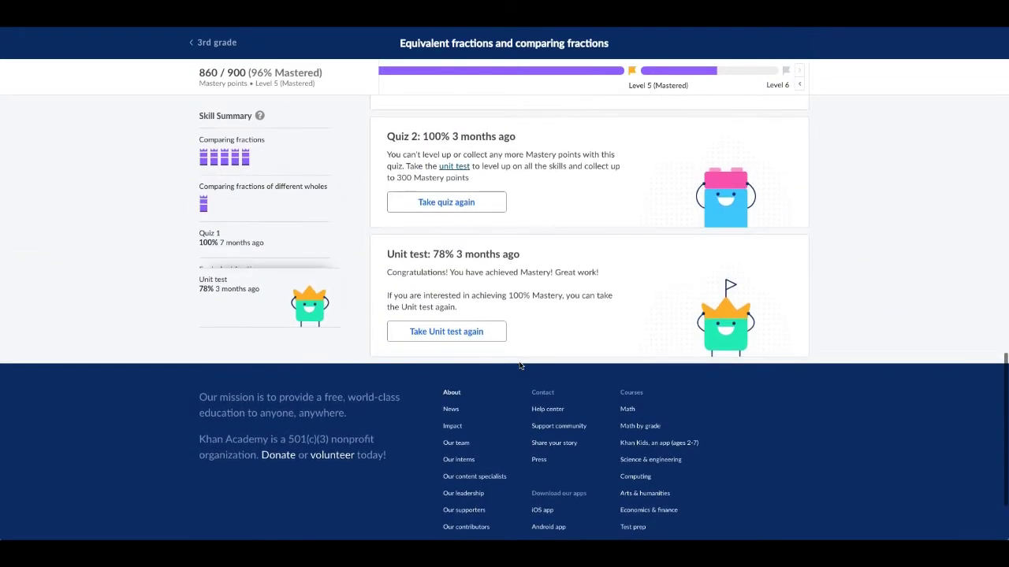
{"action": "left_click", "coordinate": [446, 331]}
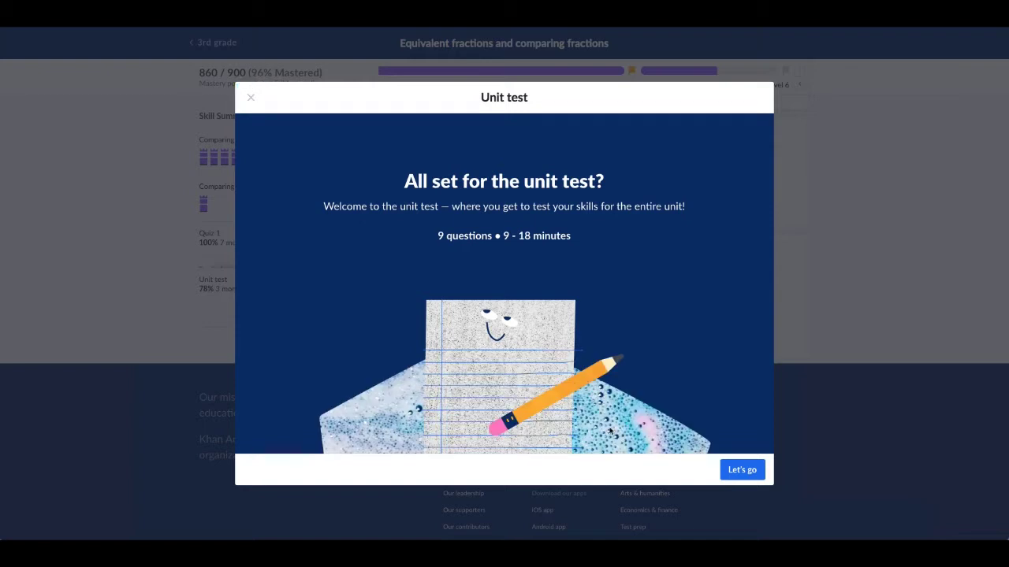
{"action": "left_click", "coordinate": [741, 470]}
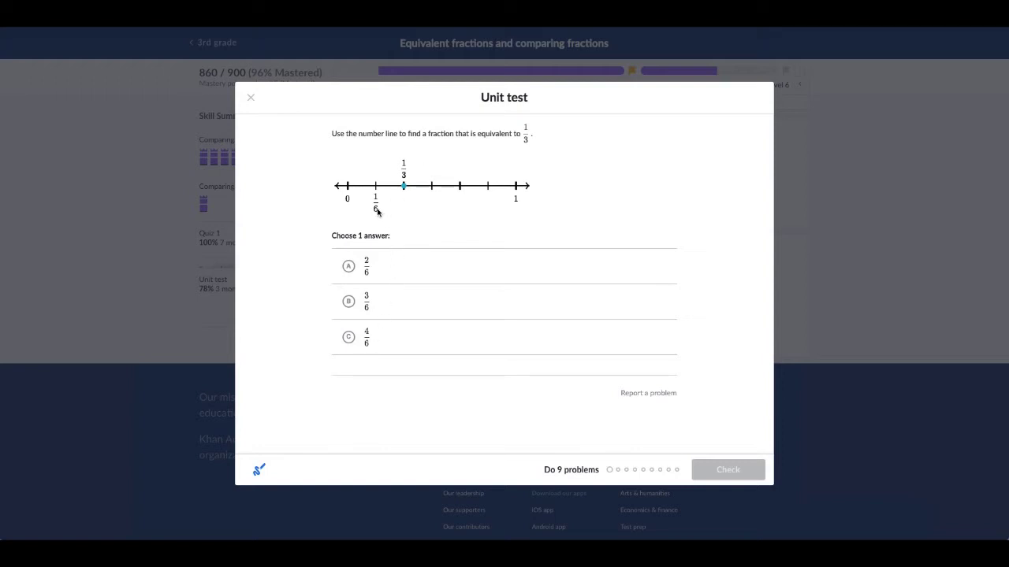
Step: Answer the number line question with 2/6 as equivalent to 1/3, check it, and go to the next question
{"action": "left_click", "coordinate": [350, 267]}
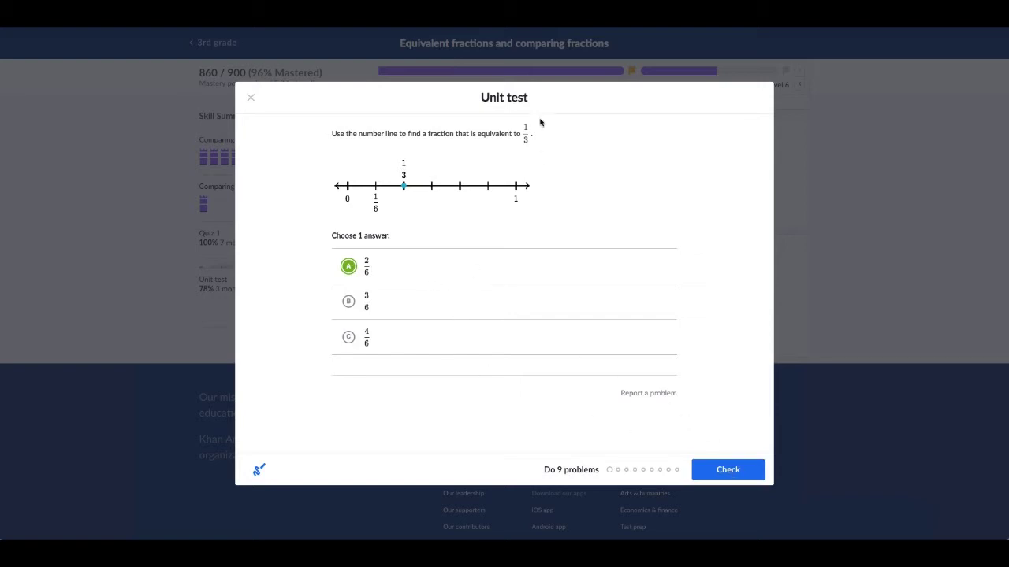
{"action": "left_click", "coordinate": [700, 472]}
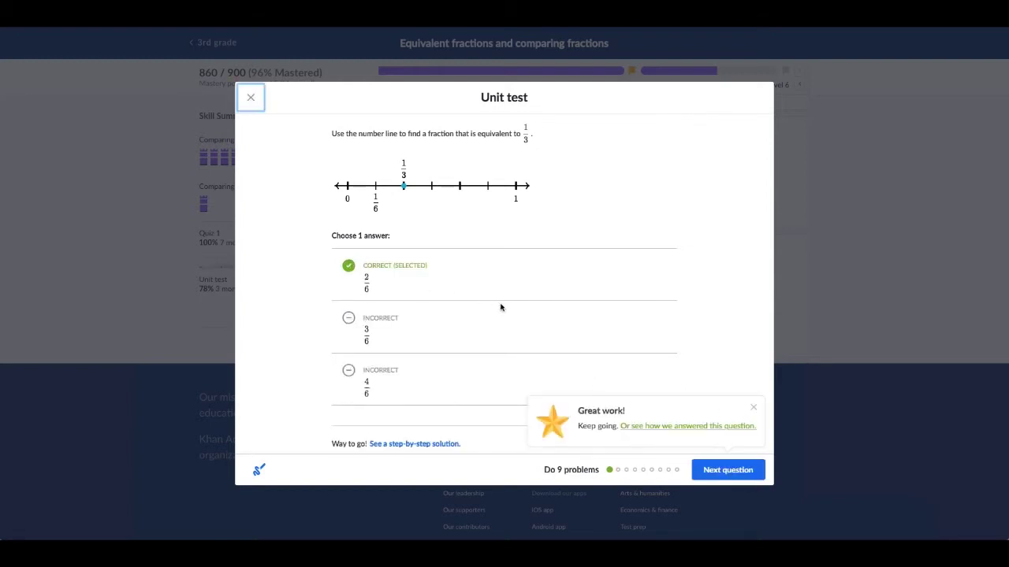
{"action": "left_click", "coordinate": [714, 478]}
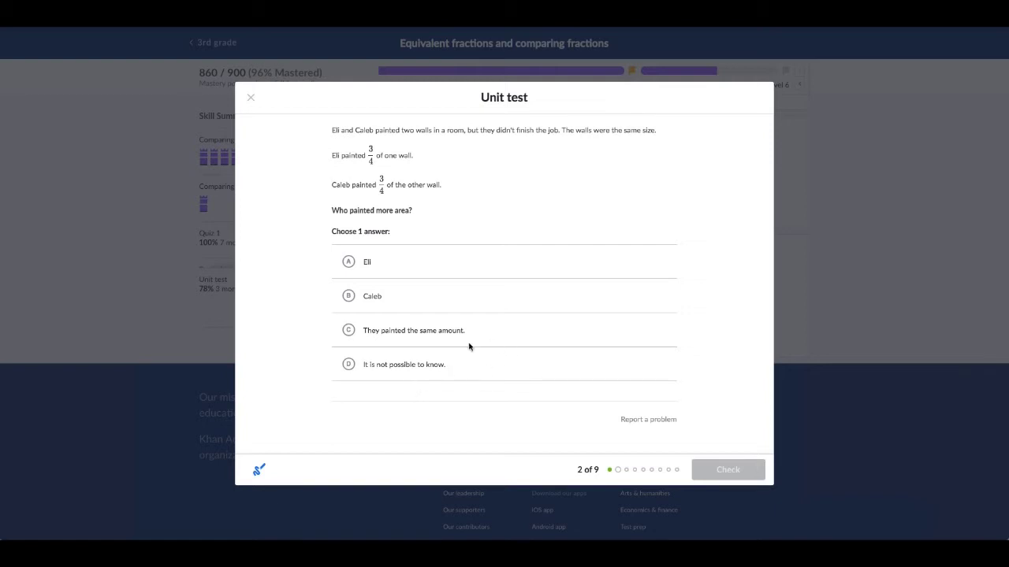
Step: Answer the wall-painting question with "They painted the same amount.", check it, and go to the next question
{"action": "left_click", "coordinate": [350, 331]}
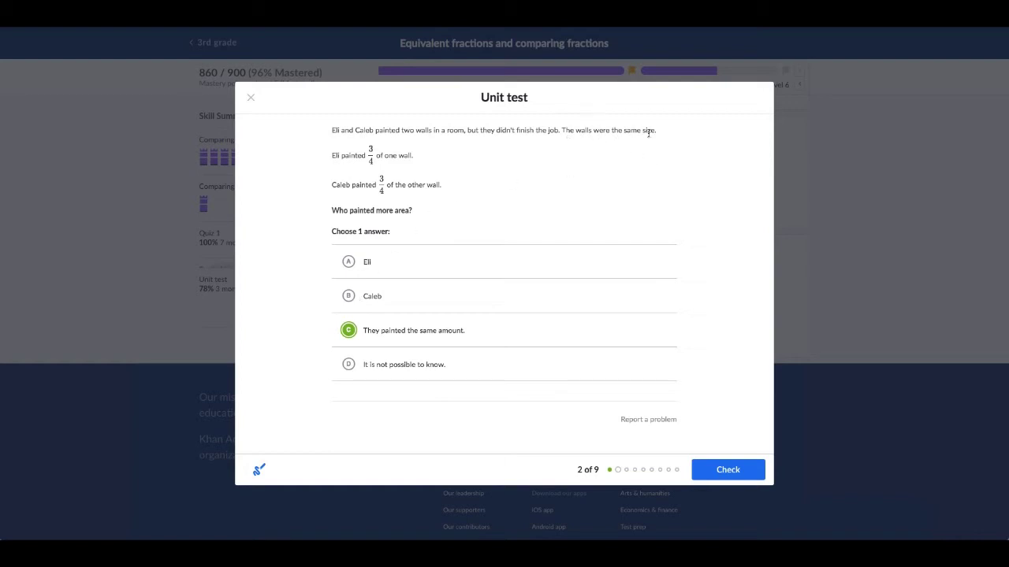
{"action": "left_click_drag", "start_coordinate": [578, 131], "coordinate": [603, 134]}
{"action": "left_click", "coordinate": [601, 131]}
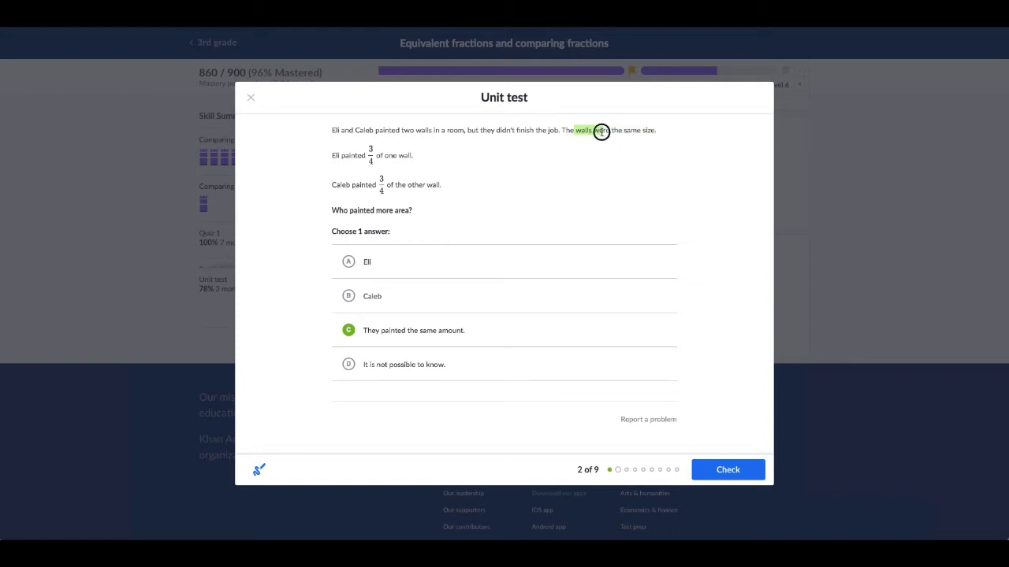
{"action": "left_click", "coordinate": [664, 118]}
{"action": "left_click_drag", "start_coordinate": [563, 129], "coordinate": [658, 131]}
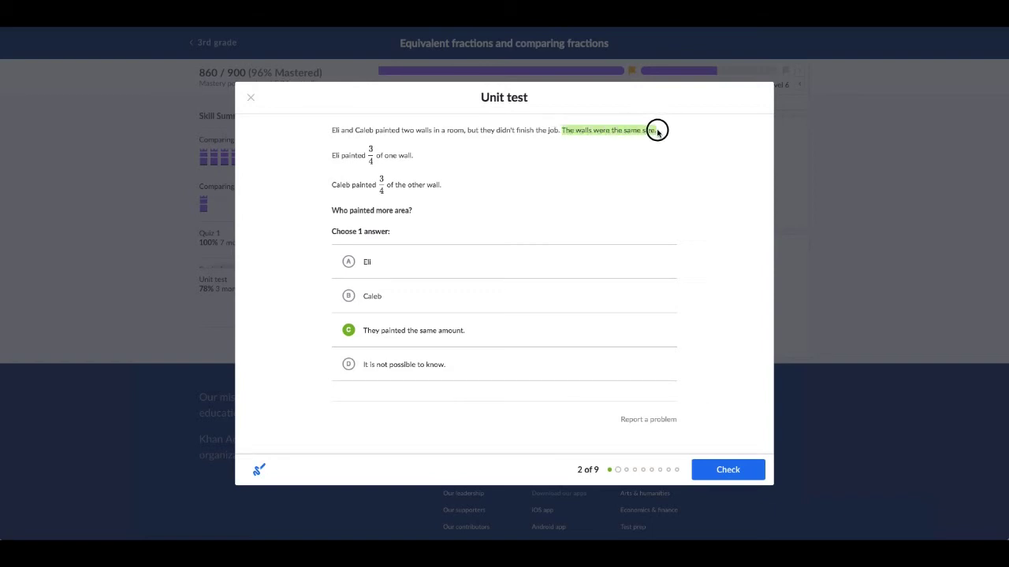
{"action": "left_click", "coordinate": [686, 138]}
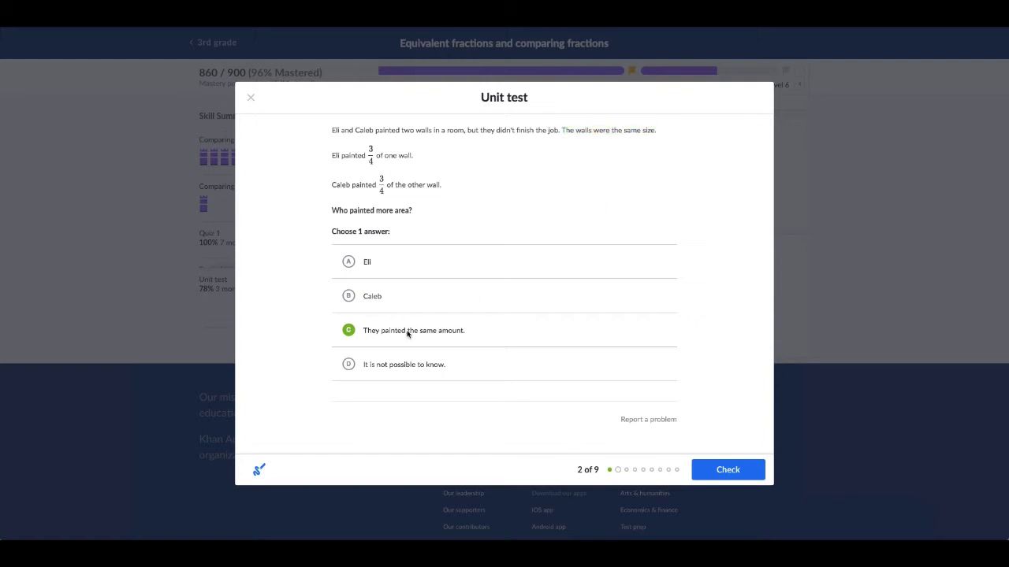
{"action": "left_click", "coordinate": [380, 184]}
{"action": "left_click", "coordinate": [715, 481]}
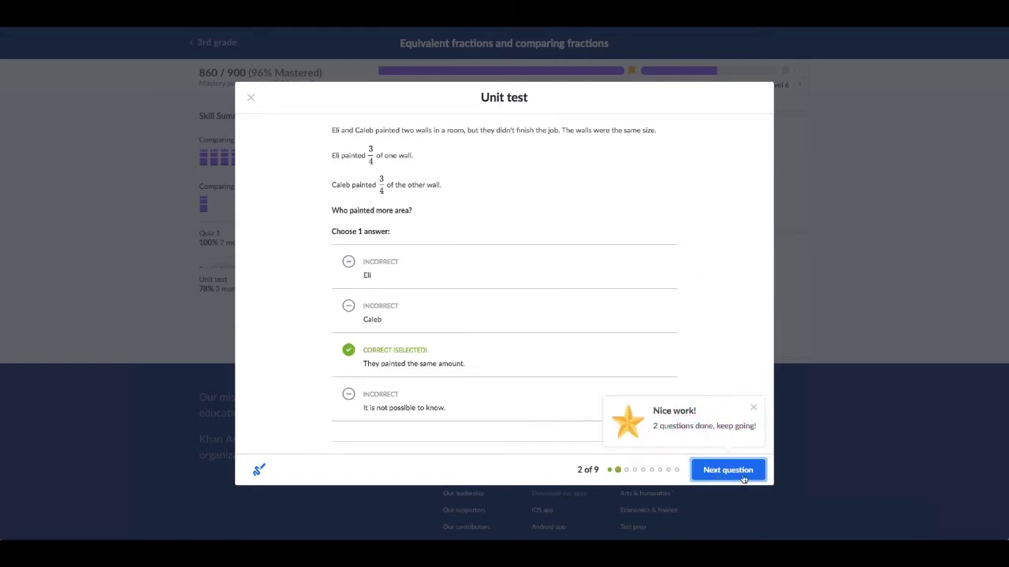
{"action": "left_click", "coordinate": [754, 471]}
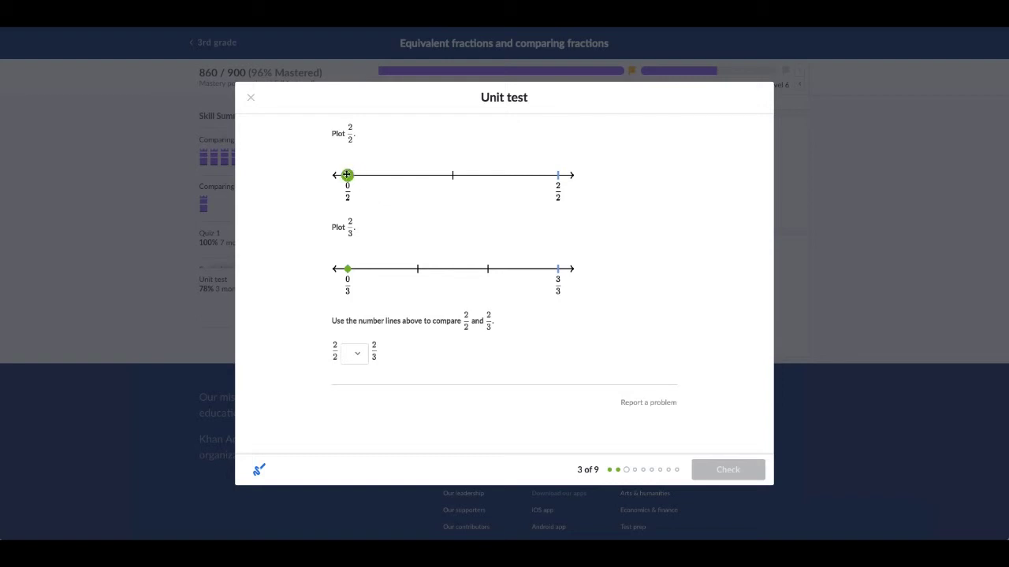
Step: Plot 2/2 on the halves number line and 2/3 on the thirds number line
{"action": "left_click_drag", "start_coordinate": [347, 175], "coordinate": [528, 173]}
{"action": "left_click_drag", "start_coordinate": [389, 273], "coordinate": [539, 291]}
{"action": "left_click_drag", "start_coordinate": [557, 272], "coordinate": [511, 272]}
Step: Submit < as the comparison sign between 2/2 and 2/3, and dismiss the feedback
{"action": "left_click", "coordinate": [352, 355]}
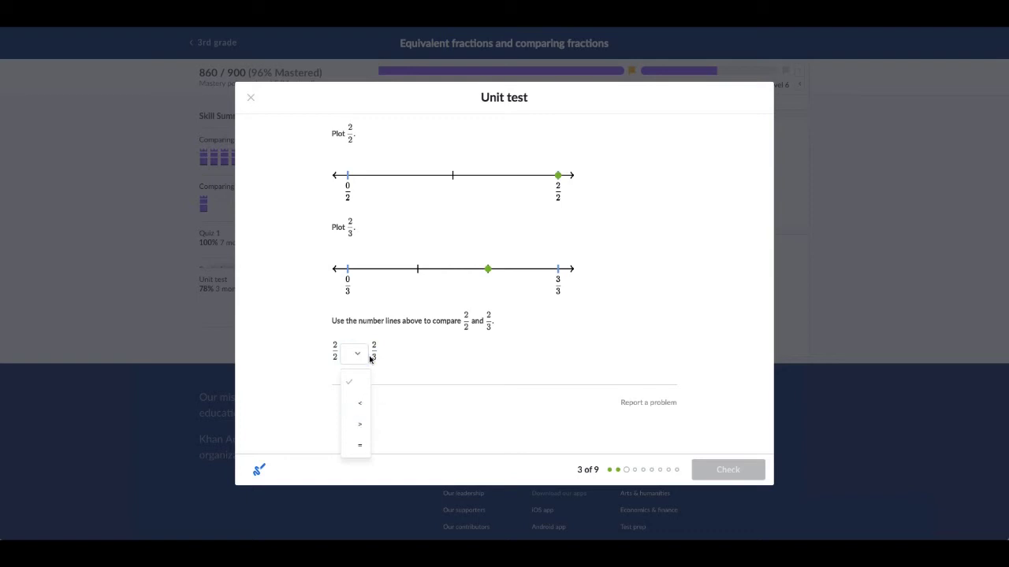
{"action": "left_click", "coordinate": [356, 403]}
{"action": "left_click", "coordinate": [728, 472]}
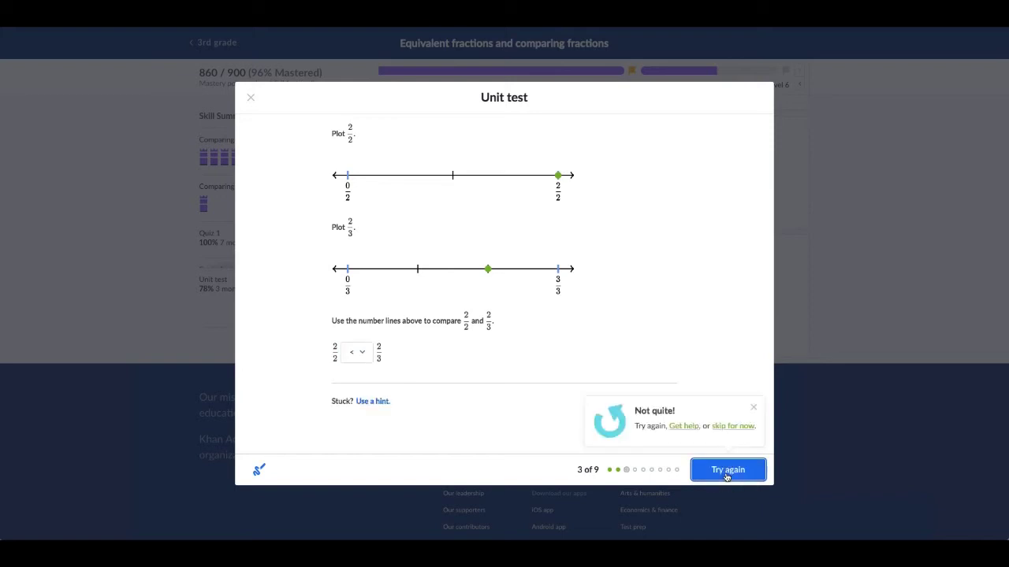
{"action": "left_click", "coordinate": [596, 380]}
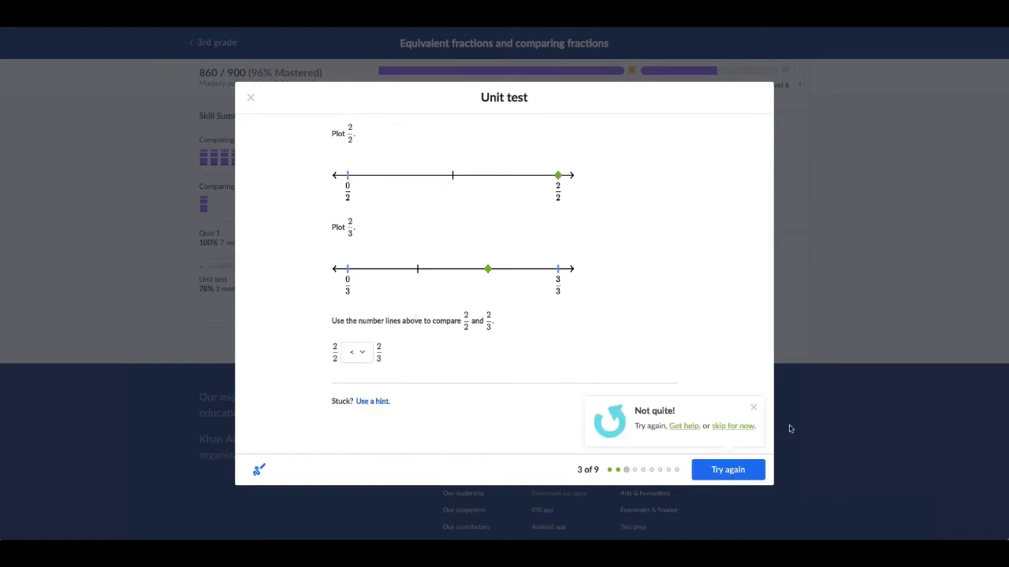
{"action": "left_click", "coordinate": [751, 407]}
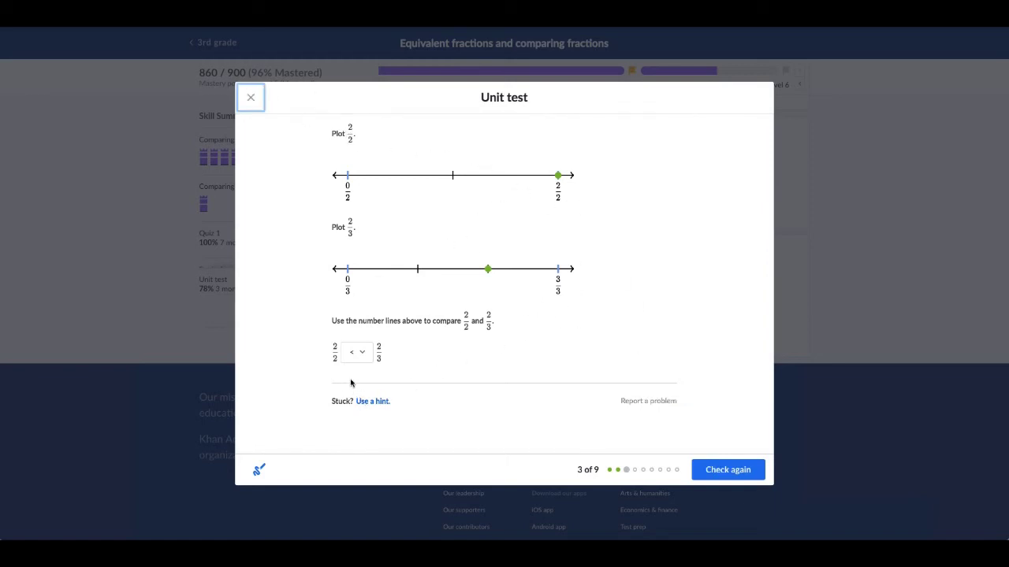
Step: Change the comparison sign between 2/2 and 2/3 to >
{"action": "left_click", "coordinate": [360, 356]}
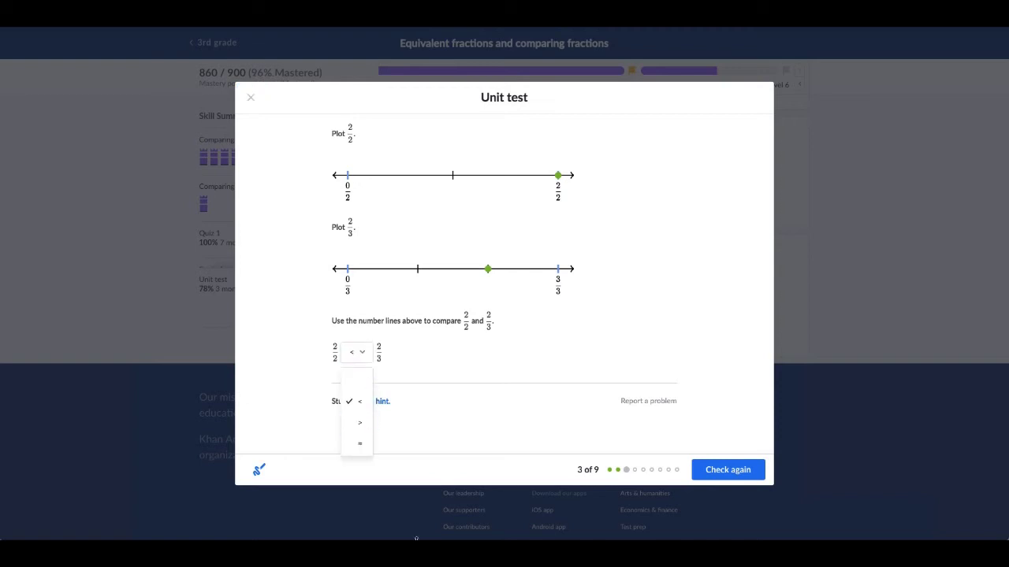
{"action": "left_click", "coordinate": [360, 423]}
{"action": "left_click", "coordinate": [333, 356]}
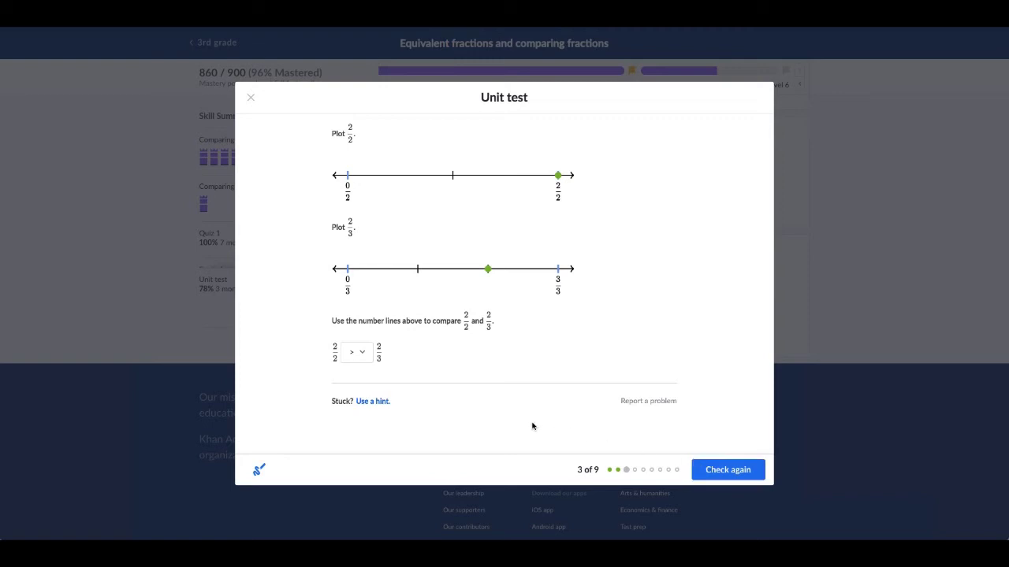
Step: Reveal the first three hints for question 3 and examine how they compare 2/2 and 2/3
{"action": "left_click", "coordinate": [372, 403]}
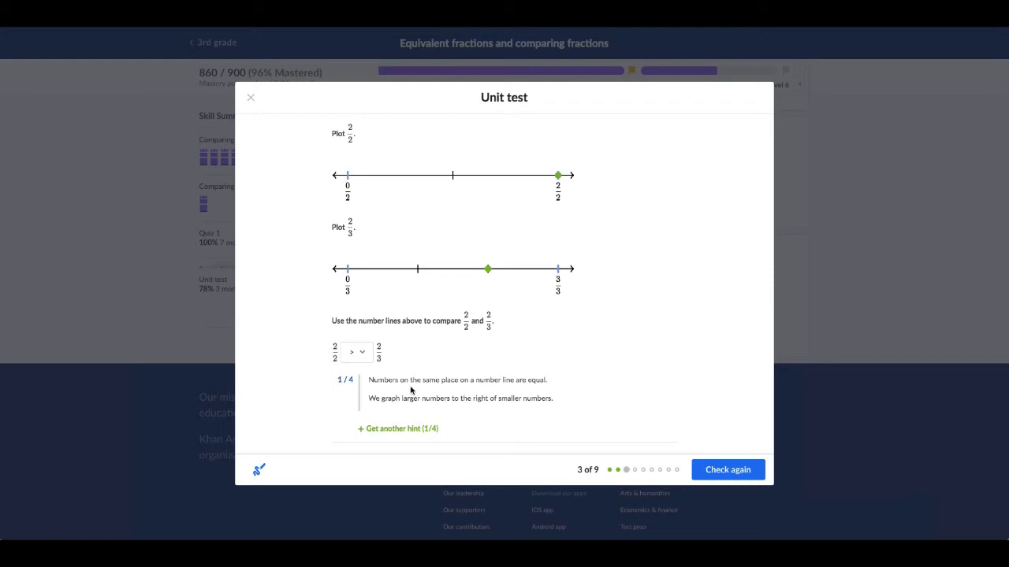
{"action": "left_click", "coordinate": [385, 433]}
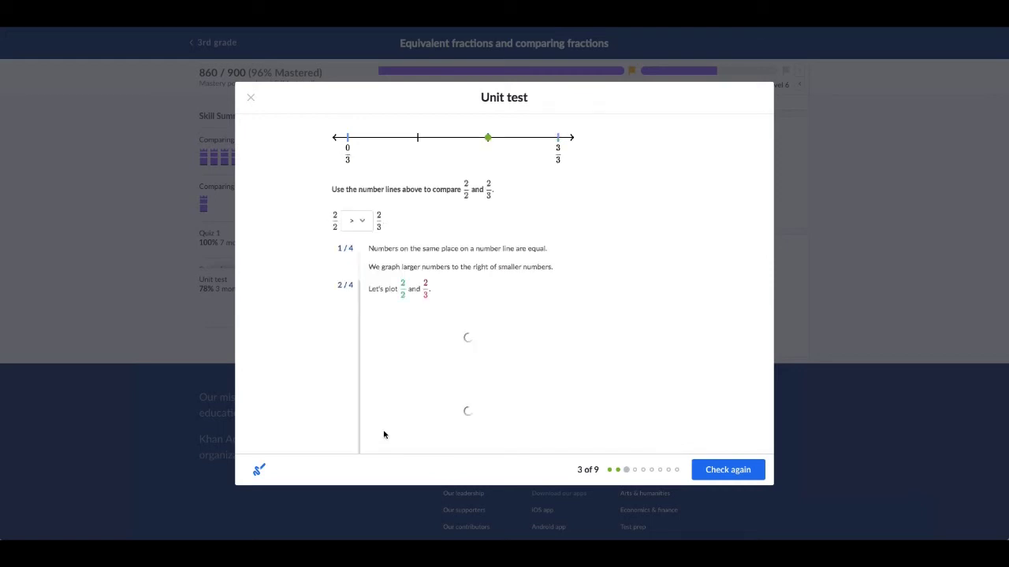
{"action": "scroll", "coordinate": [446, 321], "scroll_direction": "down", "scroll_amount": 1}
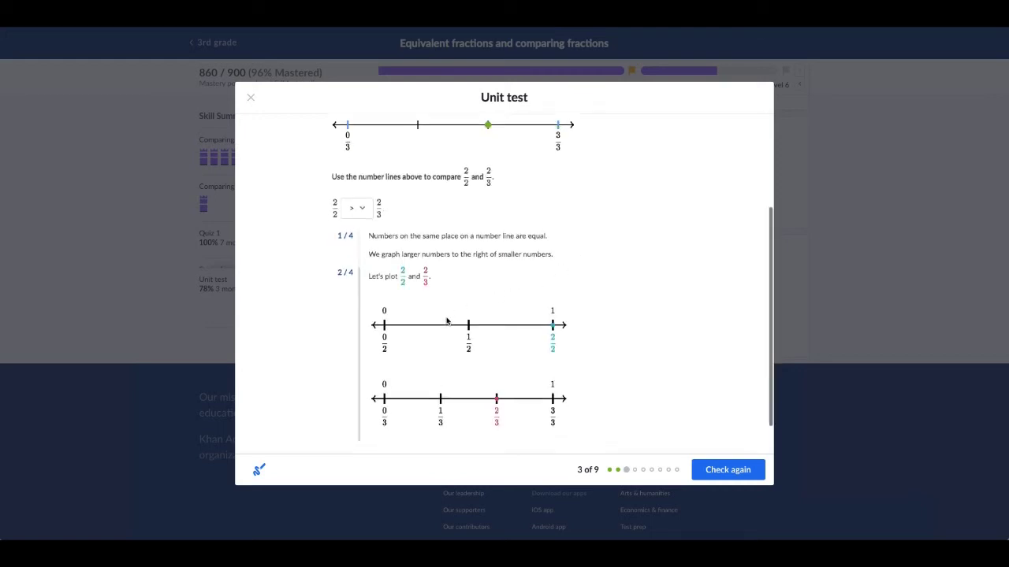
{"action": "scroll", "coordinate": [446, 321], "scroll_direction": "down", "scroll_amount": 1}
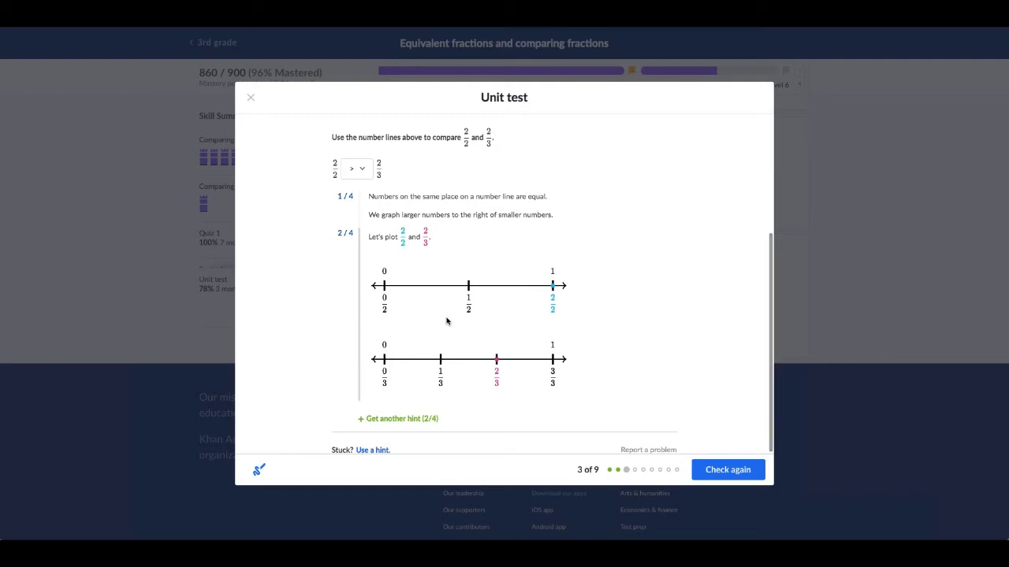
{"action": "scroll", "coordinate": [446, 321], "scroll_direction": "up", "scroll_amount": 1}
{"action": "scroll", "coordinate": [446, 321], "scroll_direction": "down", "scroll_amount": 1}
{"action": "scroll", "coordinate": [446, 320], "scroll_direction": "up", "scroll_amount": 5}
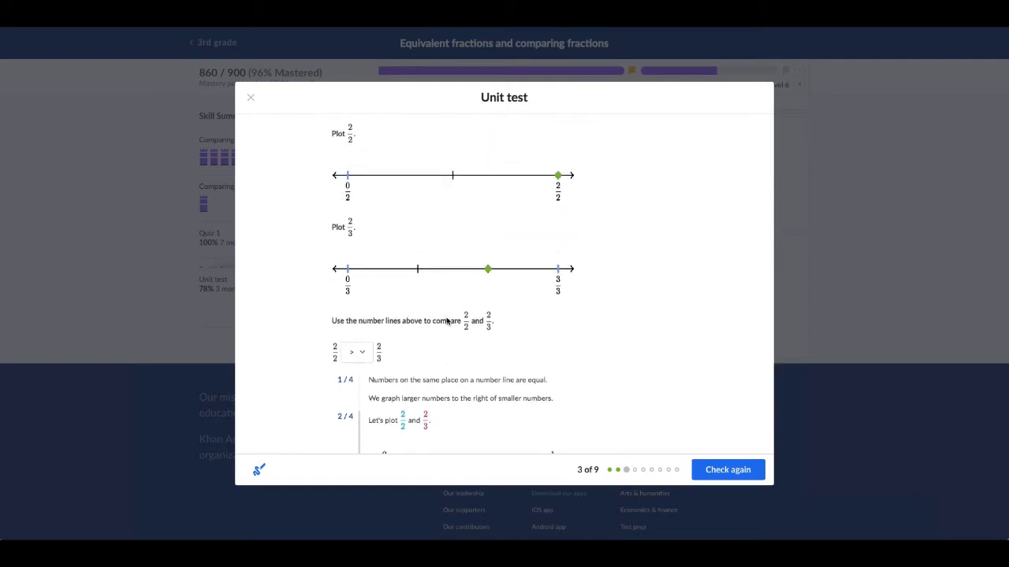
{"action": "scroll", "coordinate": [467, 285], "scroll_direction": "down", "scroll_amount": 5}
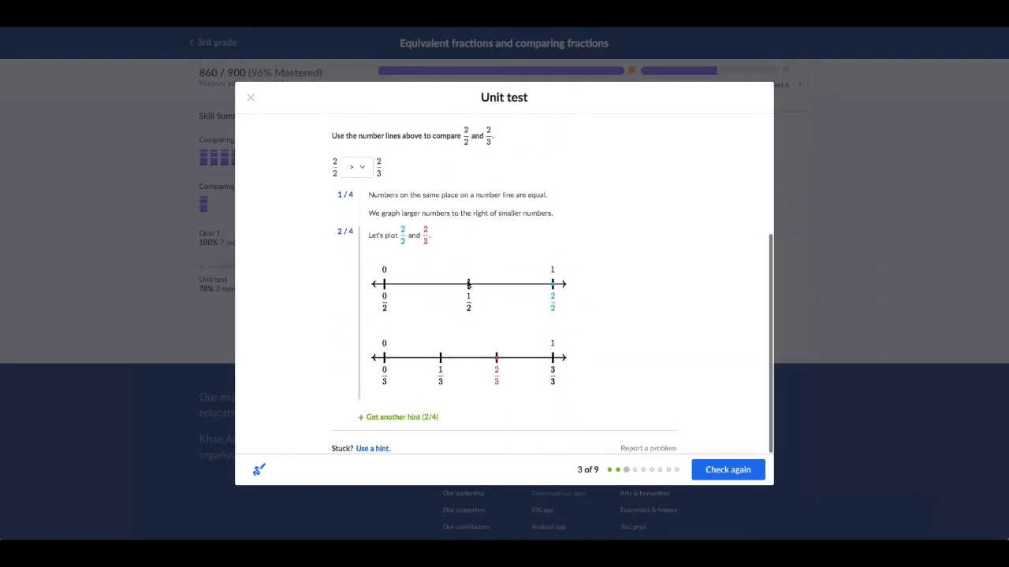
{"action": "left_click", "coordinate": [406, 418]}
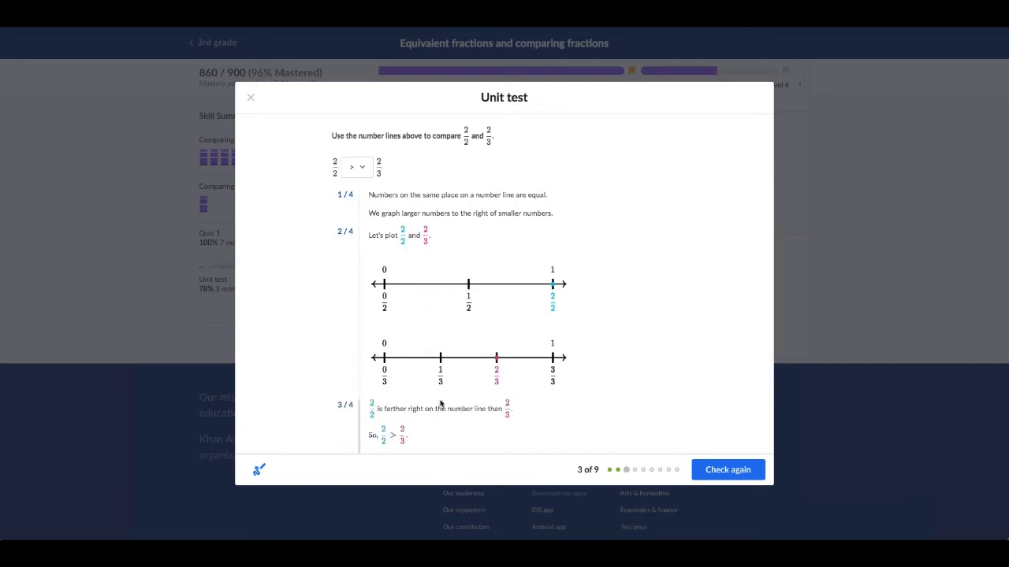
{"action": "scroll", "coordinate": [501, 446], "scroll_direction": "down", "scroll_amount": 1}
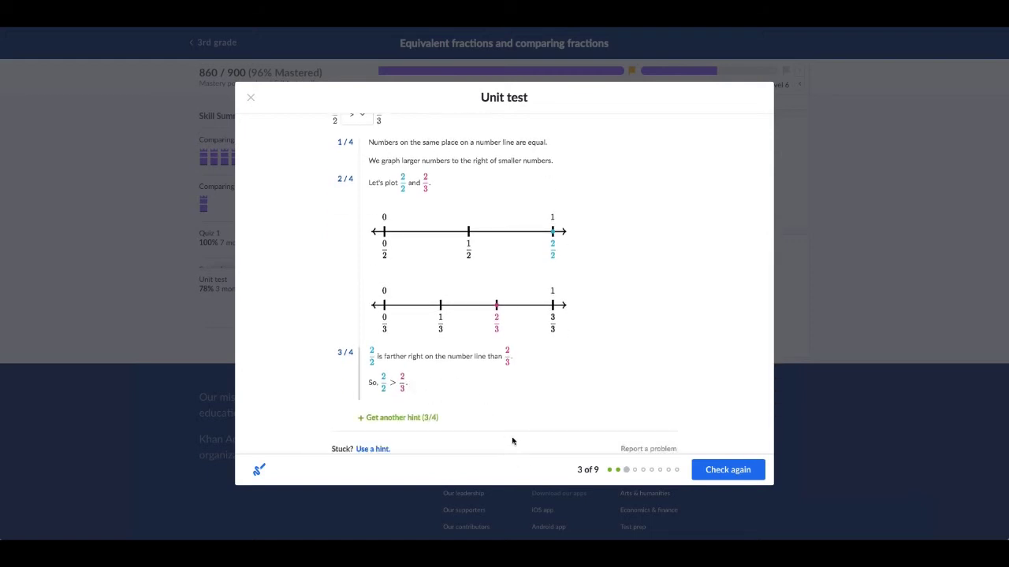
{"action": "scroll", "coordinate": [421, 333], "scroll_direction": "up", "scroll_amount": 3}
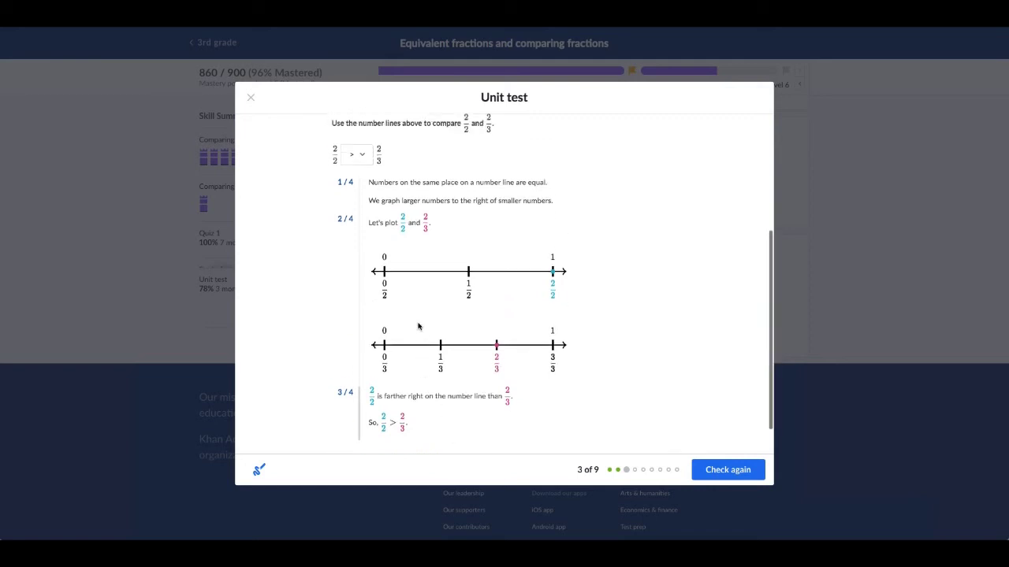
{"action": "scroll", "coordinate": [419, 326], "scroll_direction": "down", "scroll_amount": 3}
{"action": "scroll", "coordinate": [419, 326], "scroll_direction": "up", "scroll_amount": 2}
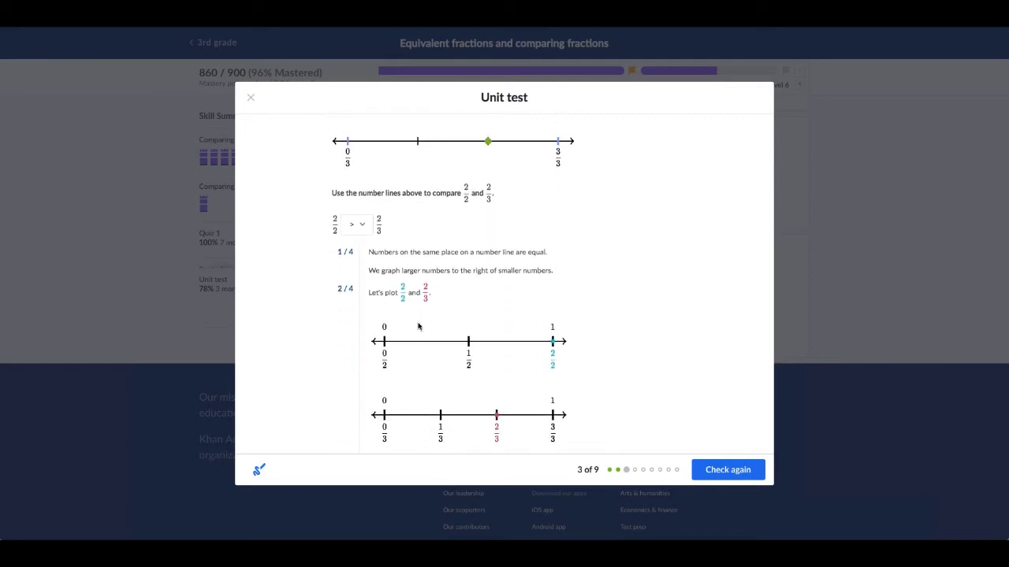
Step: Check the revised answer to question 3 again and continue to question 4
{"action": "left_click", "coordinate": [704, 475]}
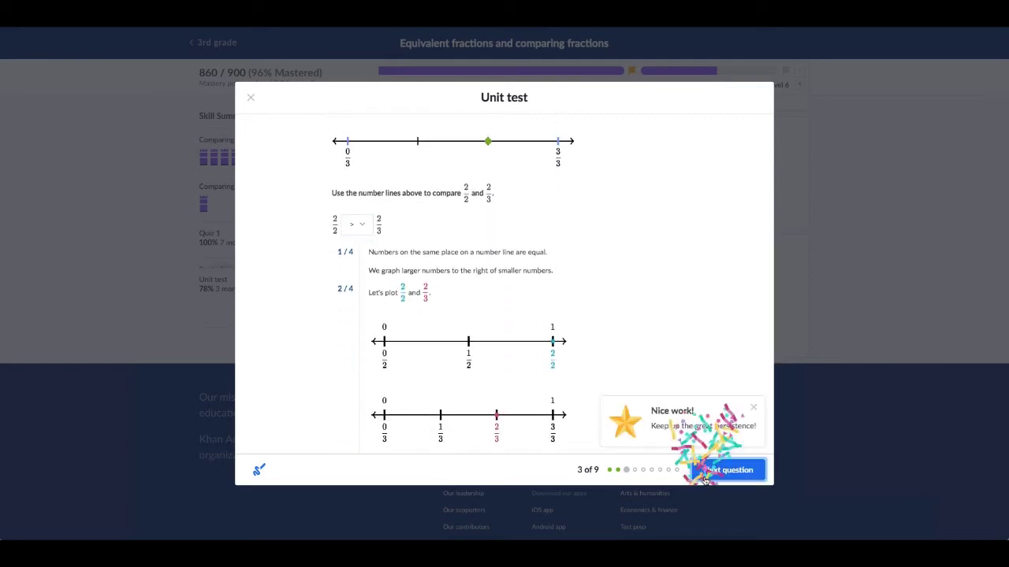
{"action": "left_click", "coordinate": [704, 473]}
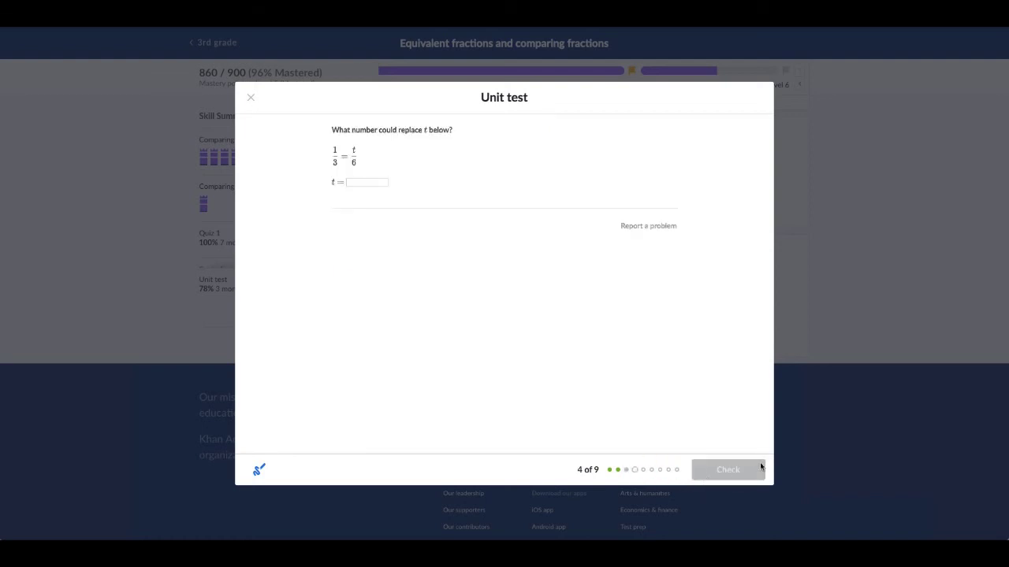
Step: Answer question 4 with t = 2, check it and continue to question 5
{"action": "type", "text": "2"}
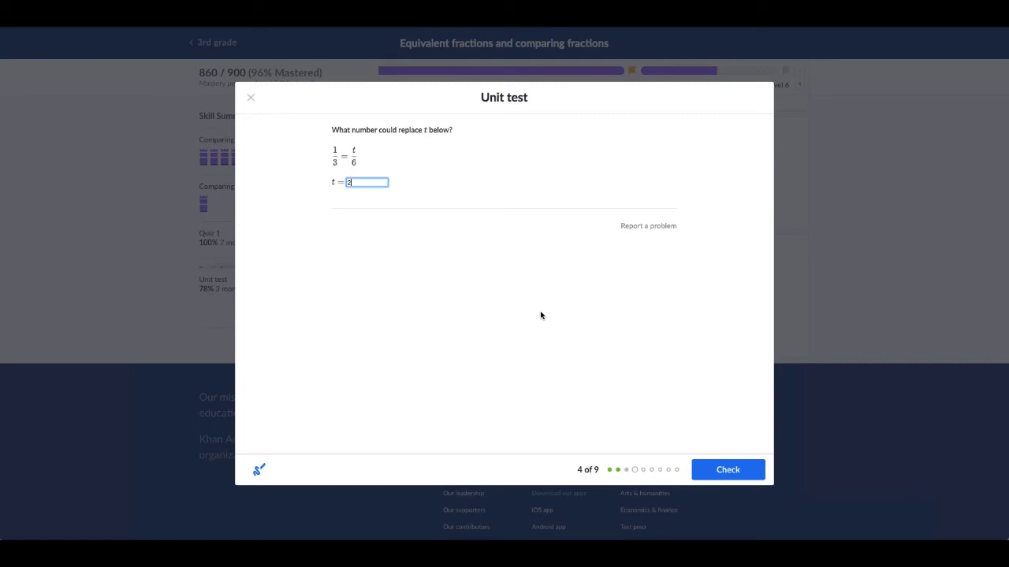
{"action": "left_click", "coordinate": [726, 472]}
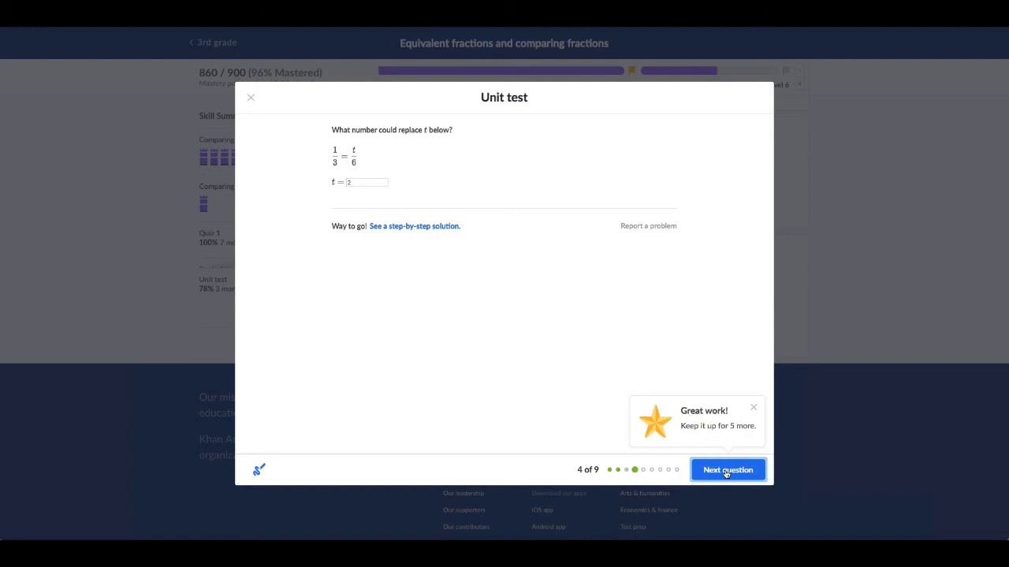
{"action": "left_click", "coordinate": [726, 471]}
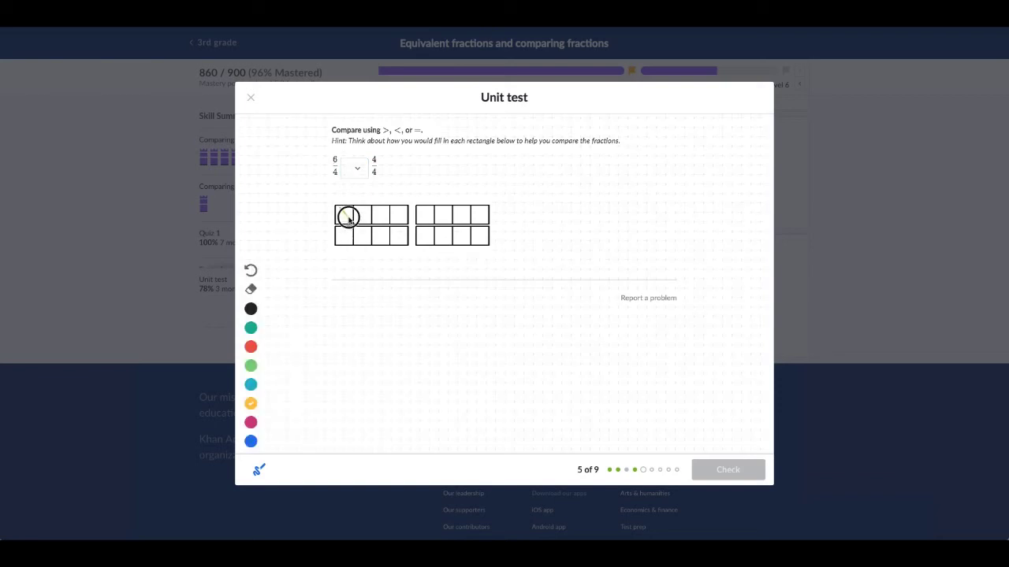
Step: Cross out six cells of the first rectangle pair and four of the second in yellow to model 6/4 and 4/4
{"action": "mouse_move", "coordinate": [340, 207]}
{"action": "left_mouse_down"}
{"action": "mouse_move", "coordinate": [366, 218]}
{"action": "mouse_move", "coordinate": [367, 207]}
{"action": "mouse_move", "coordinate": [381, 207]}
{"action": "mouse_move", "coordinate": [386, 218]}
{"action": "mouse_move", "coordinate": [406, 220]}
{"action": "mouse_move", "coordinate": [408, 207]}
{"action": "left_mouse_up"}
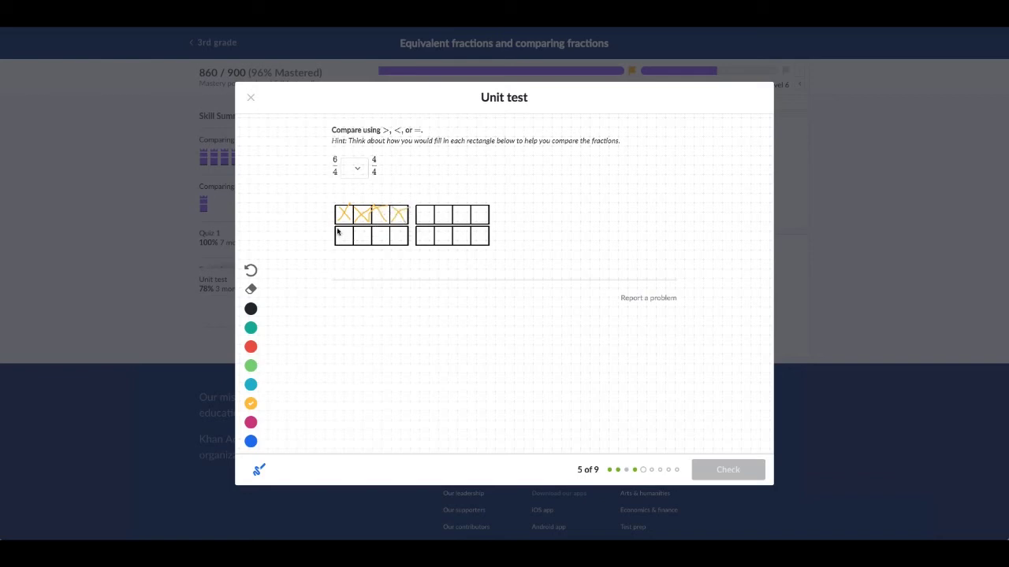
{"action": "mouse_move", "coordinate": [338, 229]}
{"action": "left_mouse_down"}
{"action": "mouse_move", "coordinate": [352, 243]}
{"action": "mouse_move", "coordinate": [351, 229]}
{"action": "left_mouse_up"}
{"action": "left_click_drag", "start_coordinate": [355, 229], "coordinate": [369, 244]}
{"action": "left_click_drag", "start_coordinate": [355, 244], "coordinate": [371, 231]}
{"action": "mouse_move", "coordinate": [416, 203]}
{"action": "left_mouse_down"}
{"action": "mouse_move", "coordinate": [454, 229]}
{"action": "mouse_move", "coordinate": [485, 222]}
{"action": "left_mouse_up"}
Step: Mark the remaining cells of the lower rectangles in teal, then select the eraser and close the scratchpad
{"action": "left_click", "coordinate": [251, 383]}
{"action": "mouse_move", "coordinate": [377, 235]}
{"action": "left_mouse_down"}
{"action": "mouse_move", "coordinate": [382, 242]}
{"action": "mouse_move", "coordinate": [387, 226]}
{"action": "left_mouse_up"}
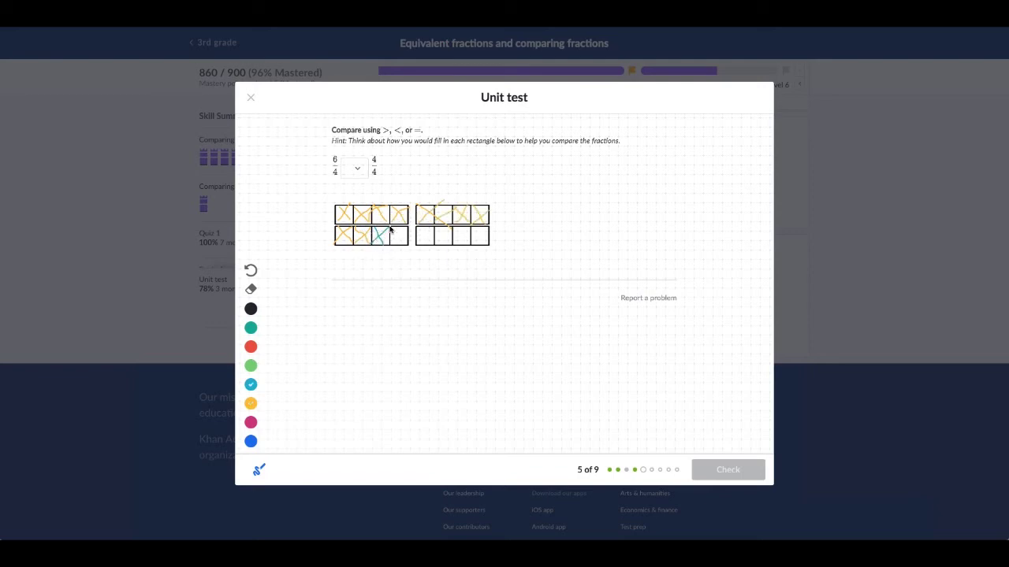
{"action": "left_click_drag", "start_coordinate": [389, 229], "coordinate": [405, 241]}
{"action": "mouse_move", "coordinate": [424, 231]}
{"action": "left_mouse_down"}
{"action": "mouse_move", "coordinate": [425, 251]}
{"action": "mouse_move", "coordinate": [482, 237]}
{"action": "left_mouse_up"}
{"action": "left_click", "coordinate": [251, 289]}
{"action": "left_click", "coordinate": [259, 469]}
Step: Set the comparison sign between 6/4 and 4/4 to >, check the answer and continue to question 6
{"action": "left_click", "coordinate": [355, 167]}
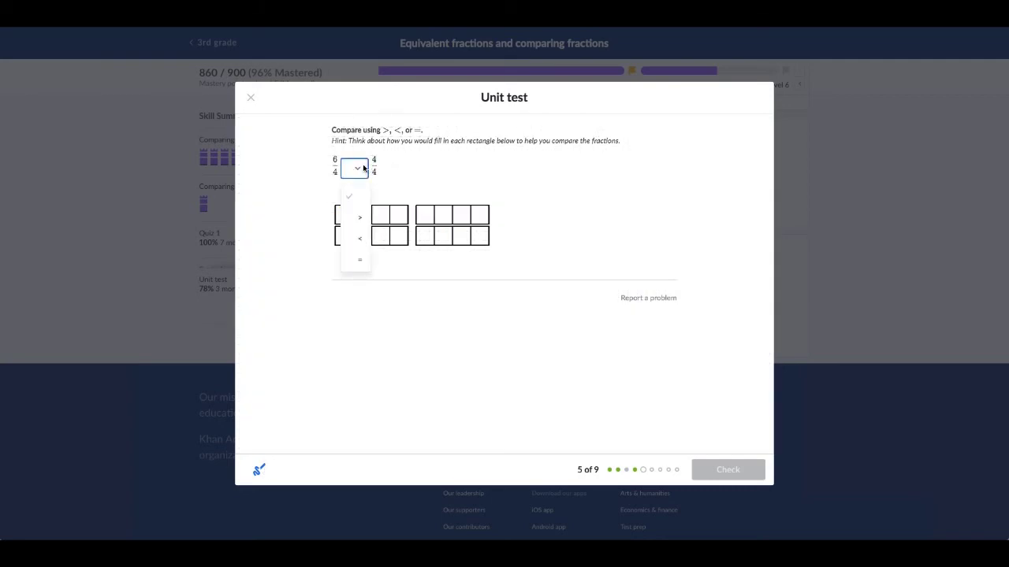
{"action": "left_click", "coordinate": [357, 234]}
{"action": "left_click", "coordinate": [728, 469]}
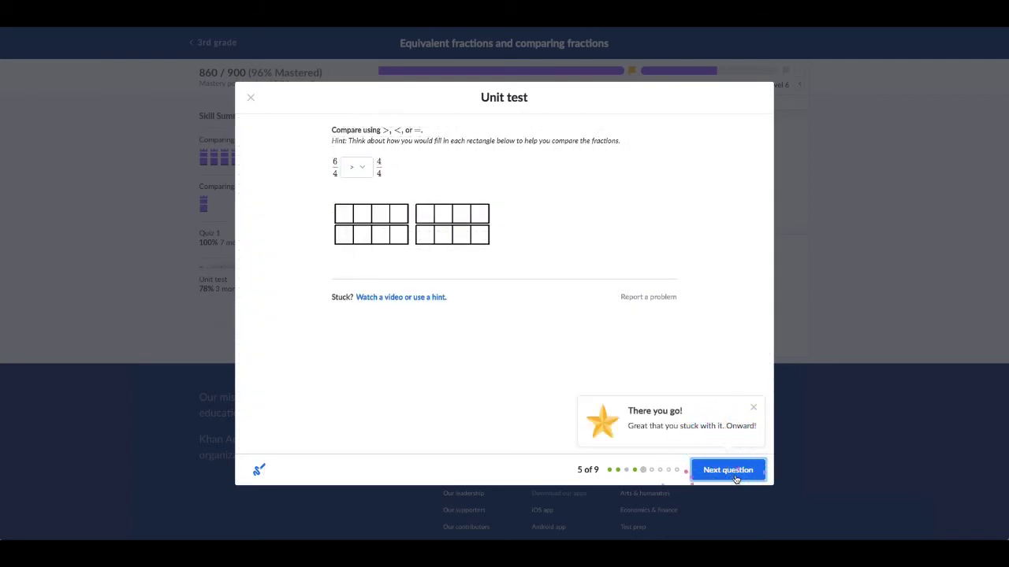
{"action": "left_click", "coordinate": [729, 471]}
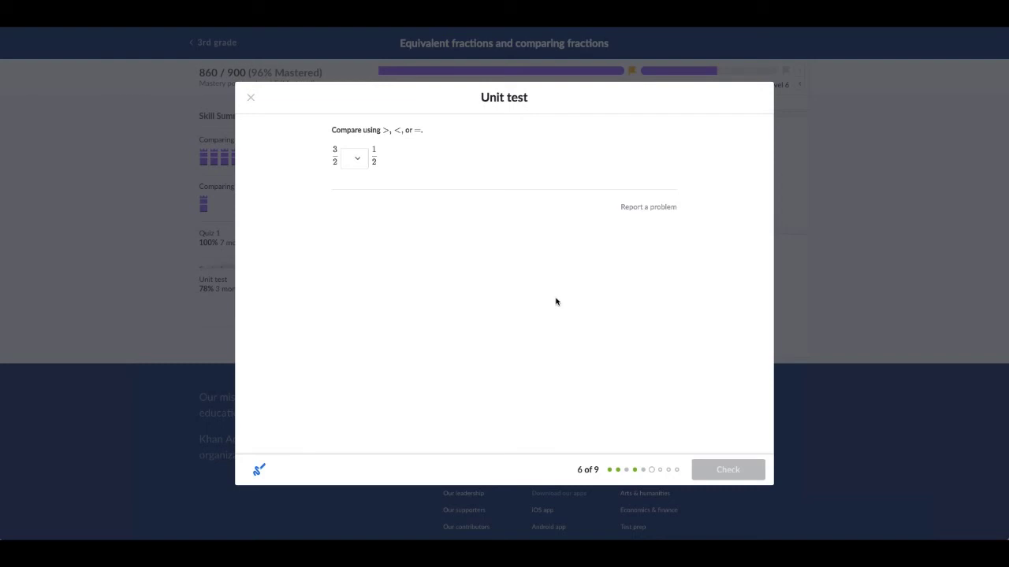
Step: Submit < as the comparison sign between 3/2 and 1/2, and reveal the first hint
{"action": "left_click", "coordinate": [348, 157]}
{"action": "key", "text": "Down"}
{"action": "key", "text": "Return"}
{"action": "key", "text": "Return"}
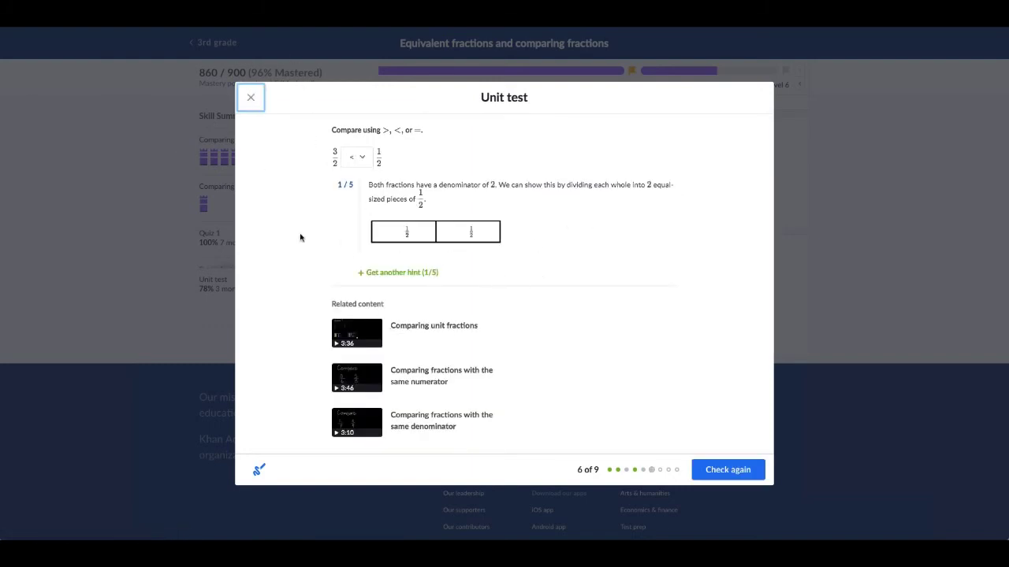
Step: Change the comparison sign between 3/2 and 1/2 to >, check again and continue to question 7
{"action": "left_click", "coordinate": [357, 160]}
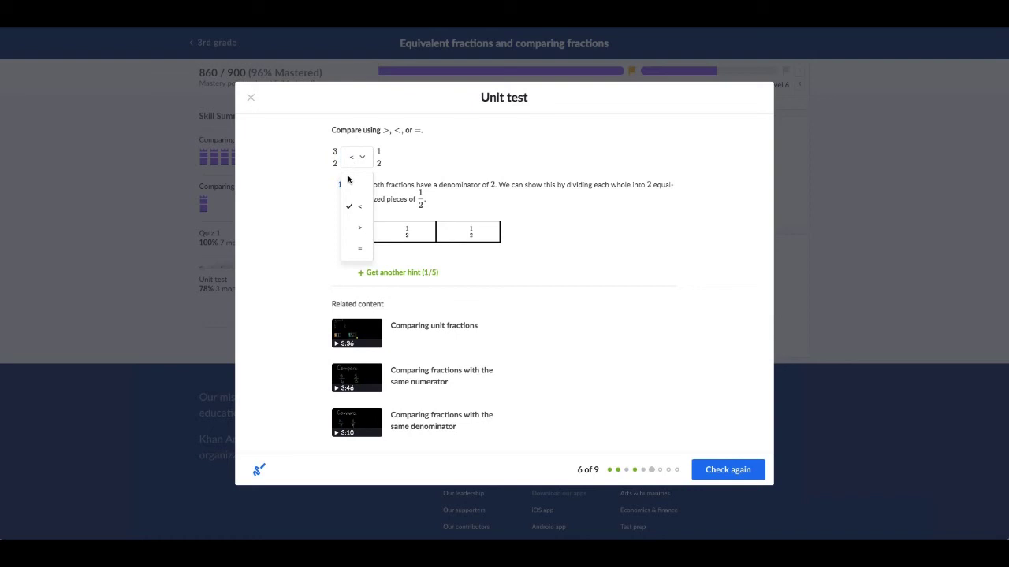
{"action": "left_click", "coordinate": [365, 228]}
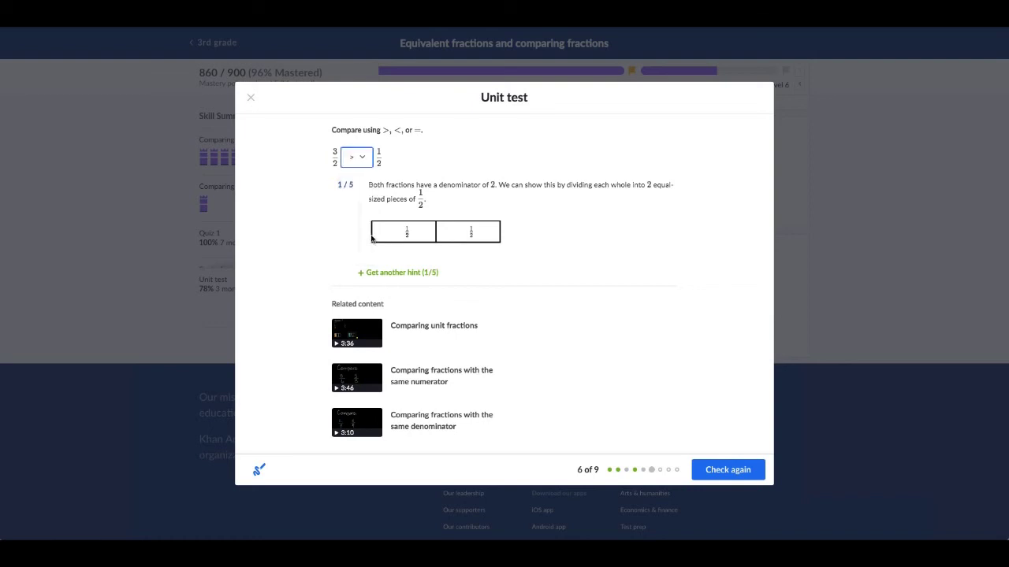
{"action": "left_click", "coordinate": [709, 478]}
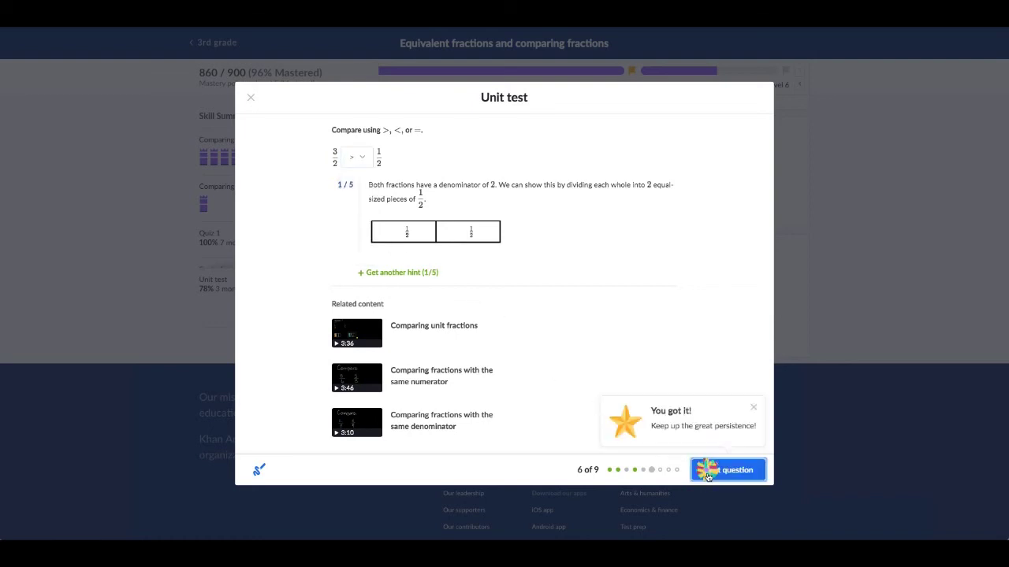
{"action": "left_click", "coordinate": [708, 476]}
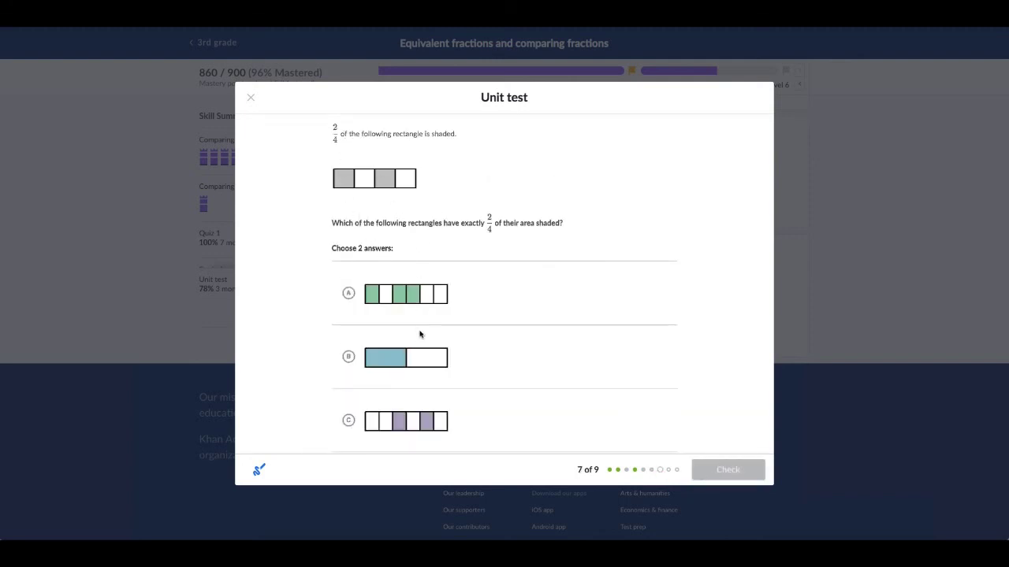
Step: Choose rectangles A and B as having 2/4 of their area shaded, check the answer and continue to question 8
{"action": "left_click", "coordinate": [354, 359]}
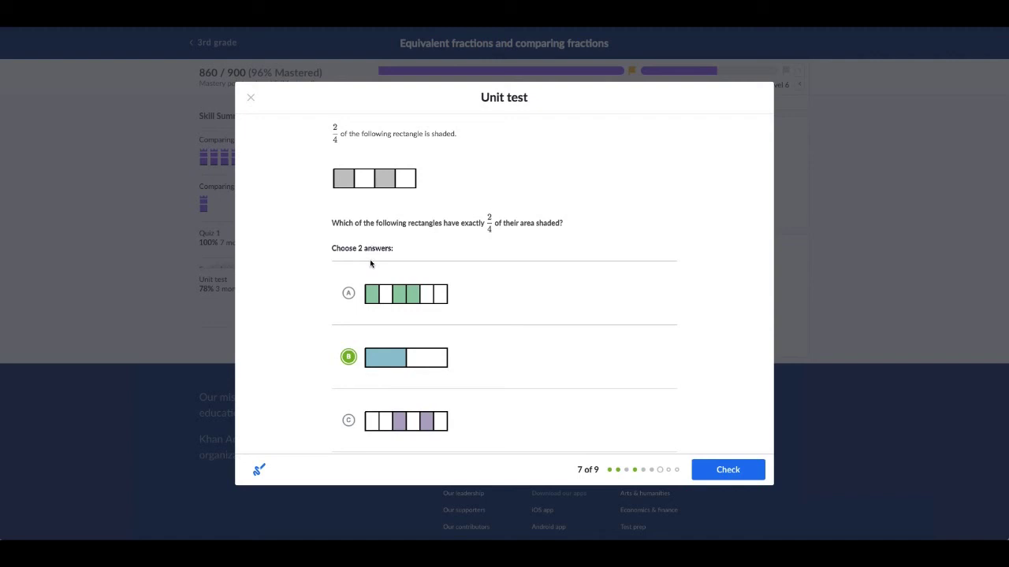
{"action": "left_click", "coordinate": [351, 294]}
{"action": "scroll", "coordinate": [604, 414], "scroll_direction": "down", "scroll_amount": 1}
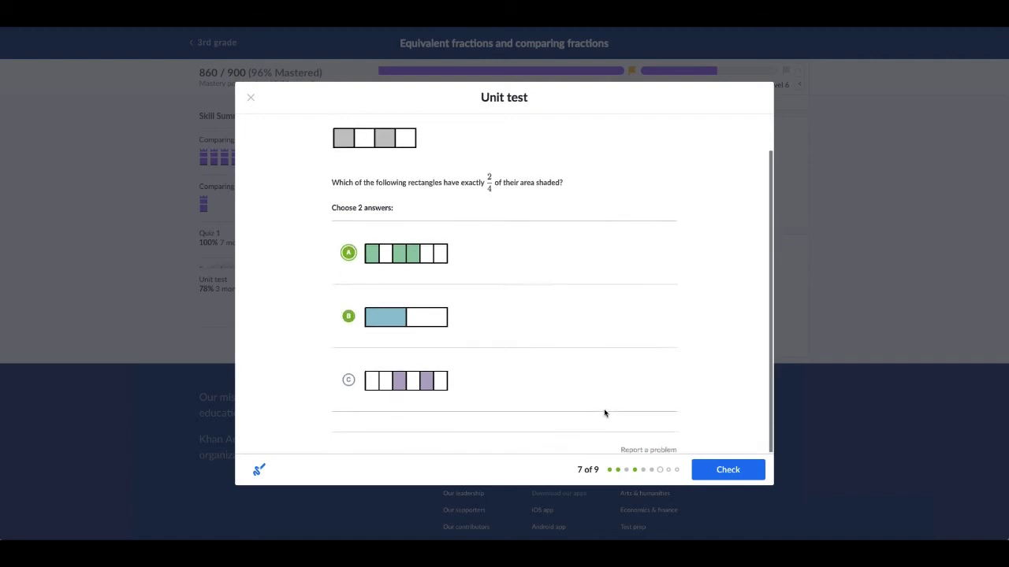
{"action": "scroll", "coordinate": [604, 414], "scroll_direction": "up", "scroll_amount": 1}
{"action": "left_click", "coordinate": [742, 477]}
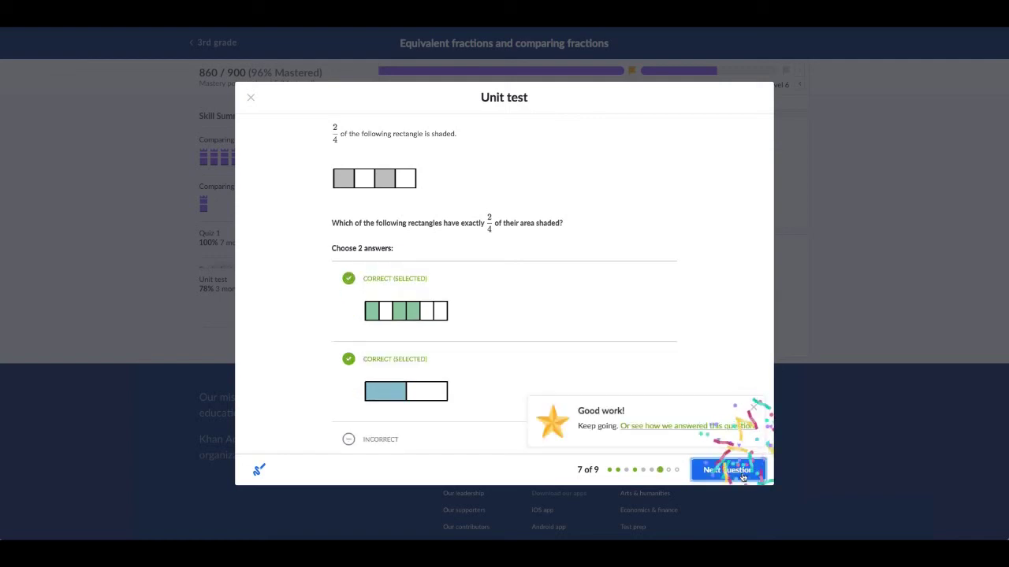
{"action": "left_click", "coordinate": [737, 476]}
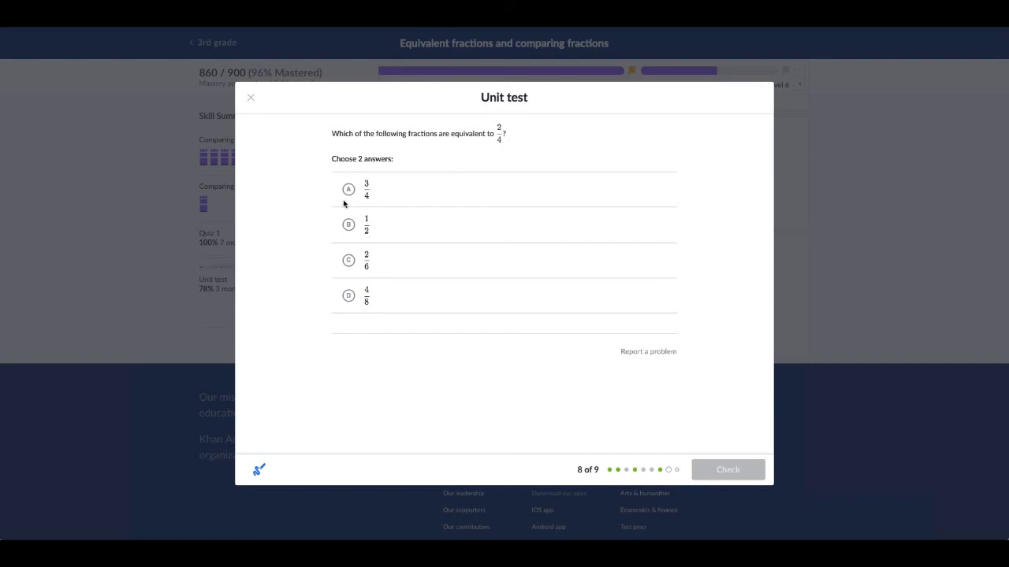
Step: Choose 1/2 and 4/8 as the fractions equivalent to 2/4, check the answer and continue to question 9
{"action": "left_click", "coordinate": [349, 226]}
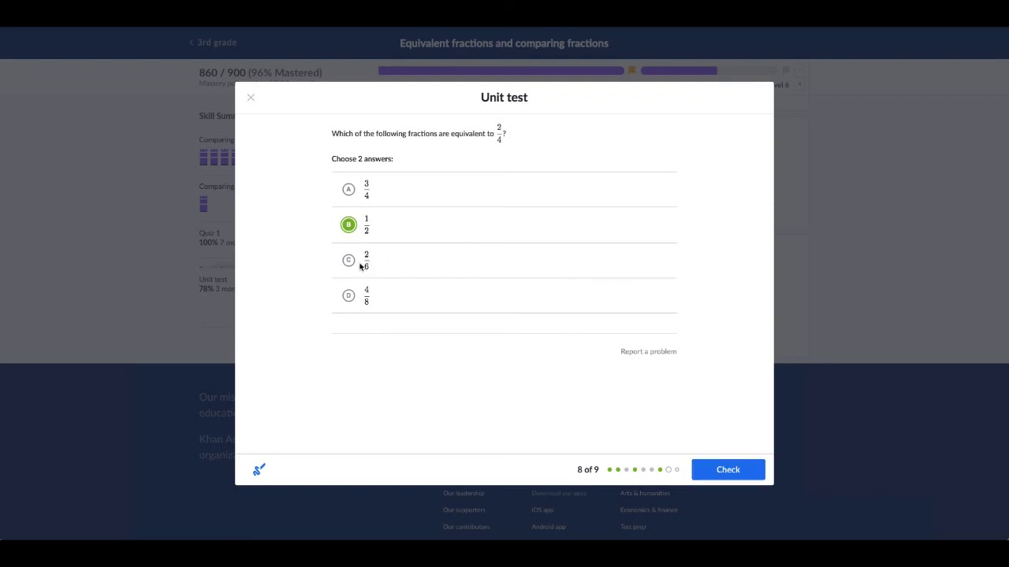
{"action": "left_click", "coordinate": [348, 295]}
{"action": "left_click", "coordinate": [733, 470]}
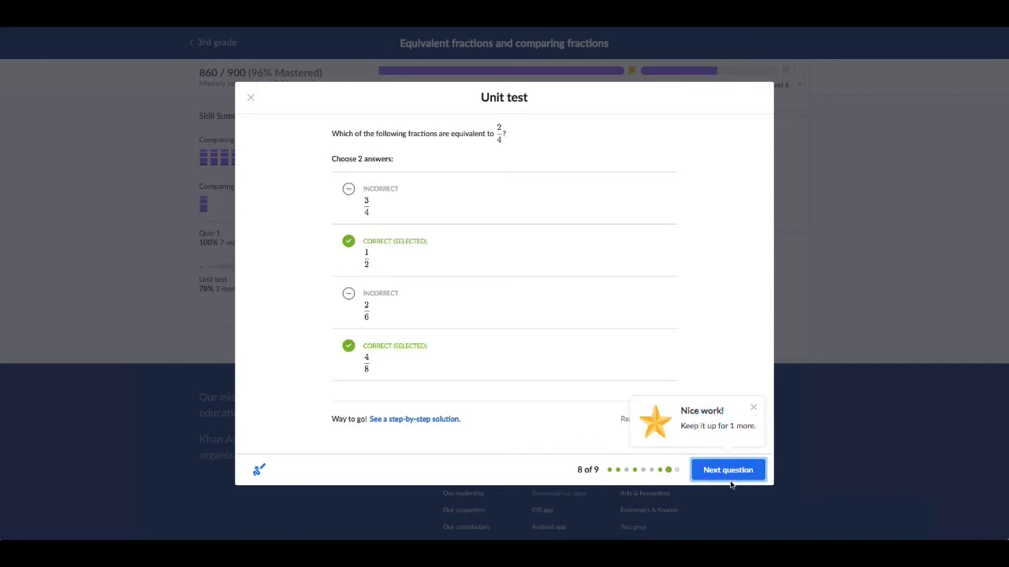
{"action": "left_click", "coordinate": [728, 470]}
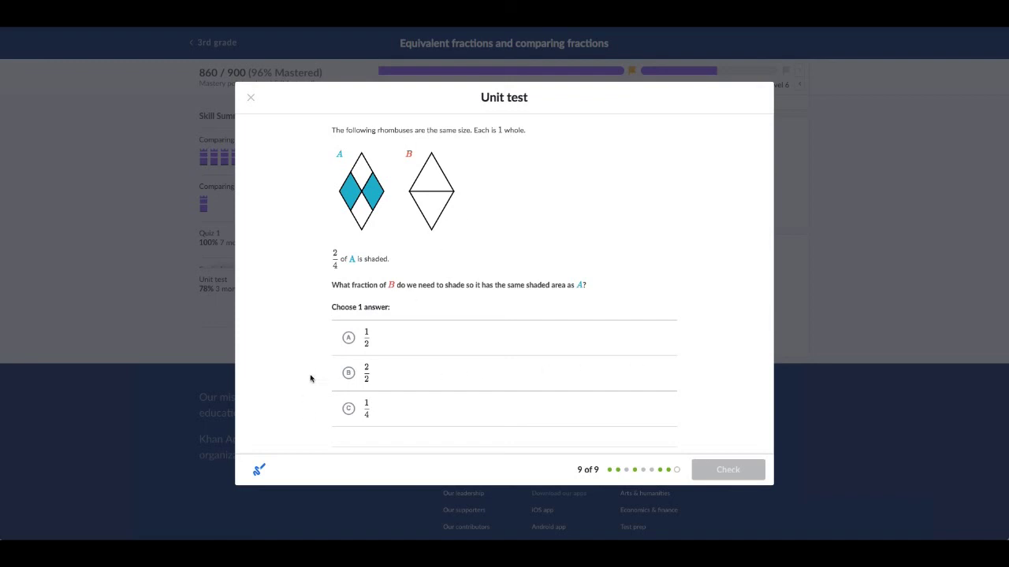
Step: Submit 1/2 as the fraction of rhombus B to shade, and finish the unit test through its summary
{"action": "left_click", "coordinate": [347, 343]}
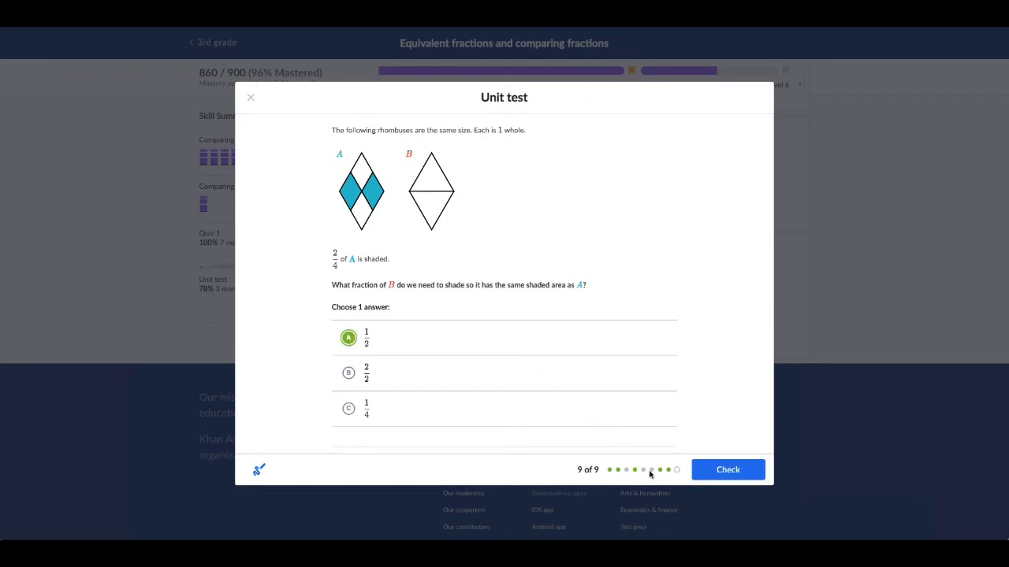
{"action": "left_click", "coordinate": [703, 469]}
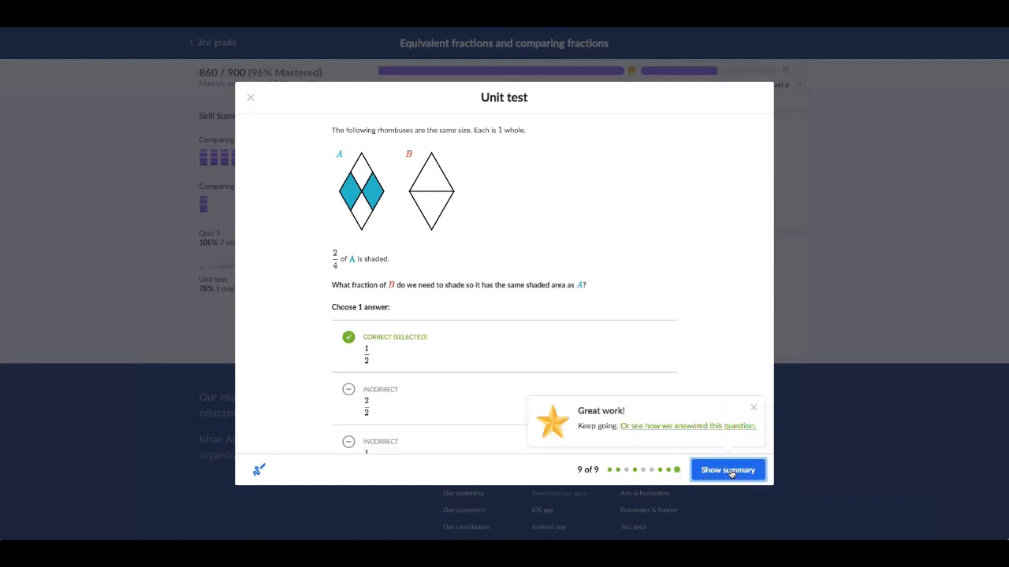
{"action": "left_click", "coordinate": [728, 471]}
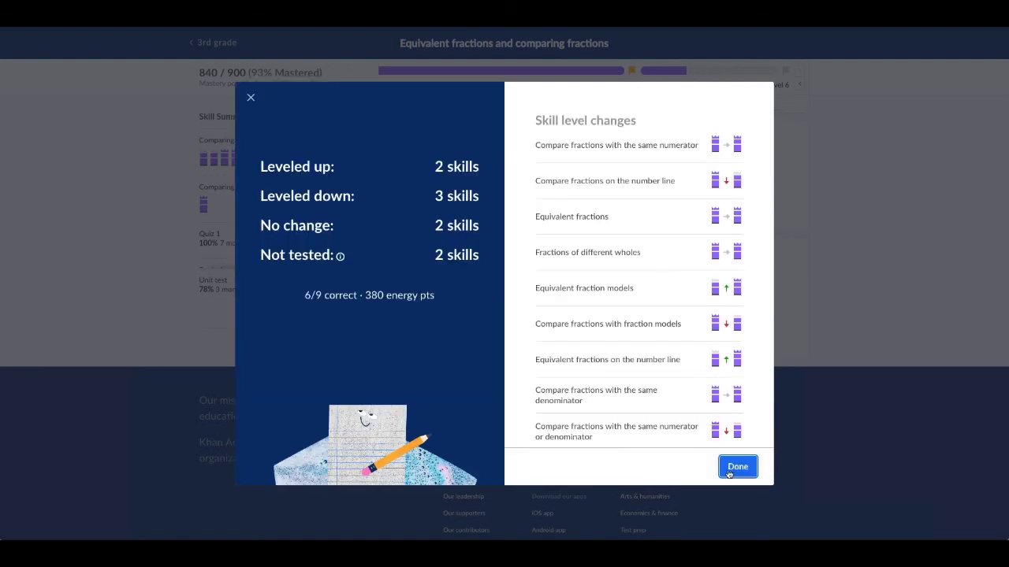
{"action": "left_click", "coordinate": [741, 466]}
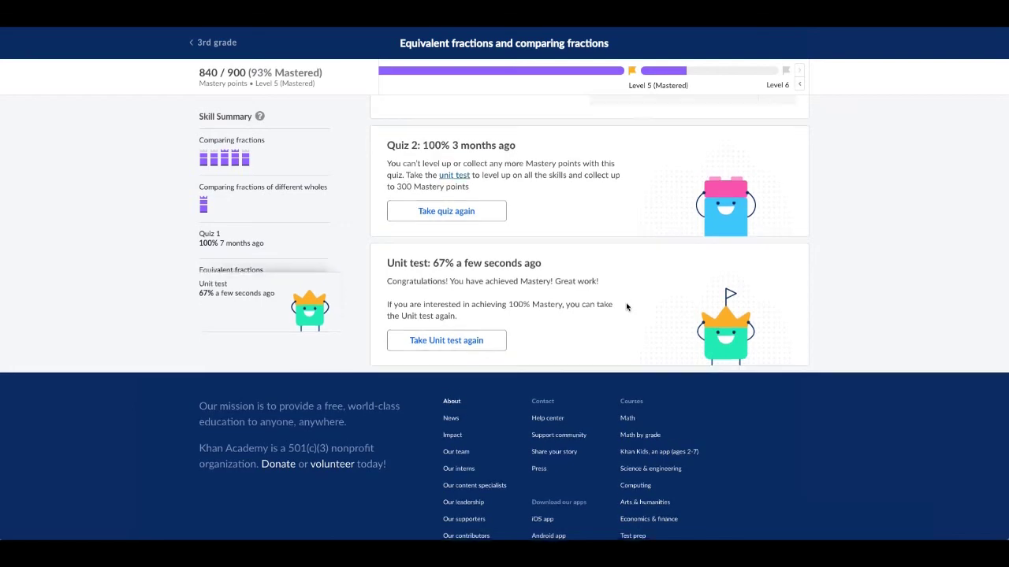
Step: Review the skill levels across the unit page and return to the 3rd grade course page
{"action": "scroll", "coordinate": [627, 307], "scroll_direction": "up", "scroll_amount": 2}
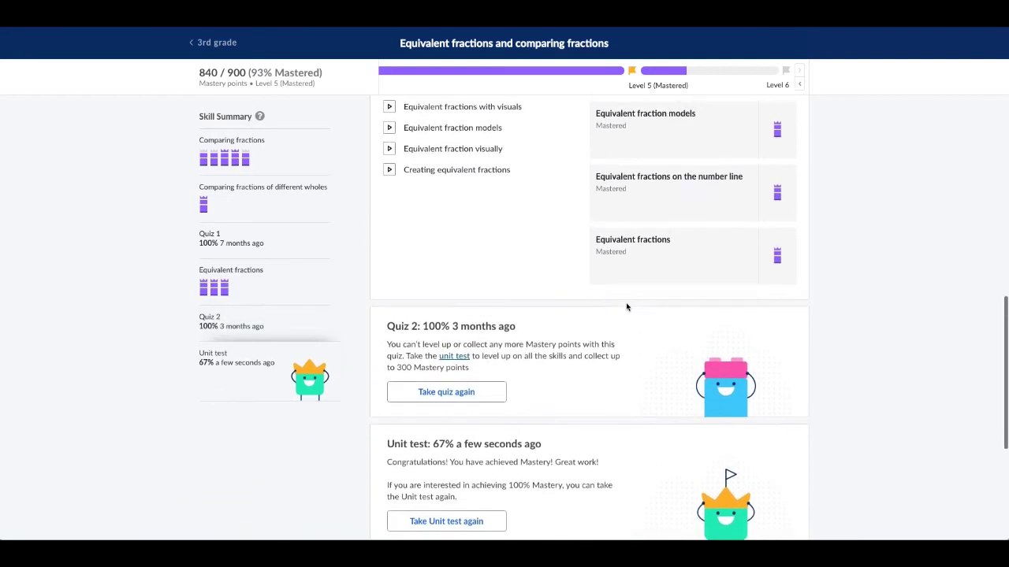
{"action": "scroll", "coordinate": [626, 307], "scroll_direction": "up", "scroll_amount": 3}
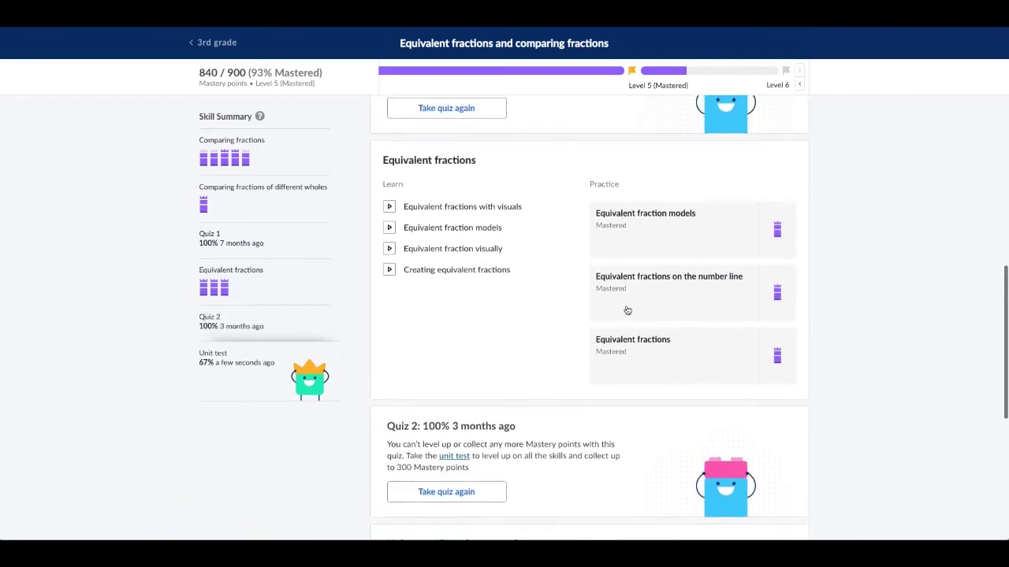
{"action": "scroll", "coordinate": [621, 323], "scroll_direction": "up", "scroll_amount": 4}
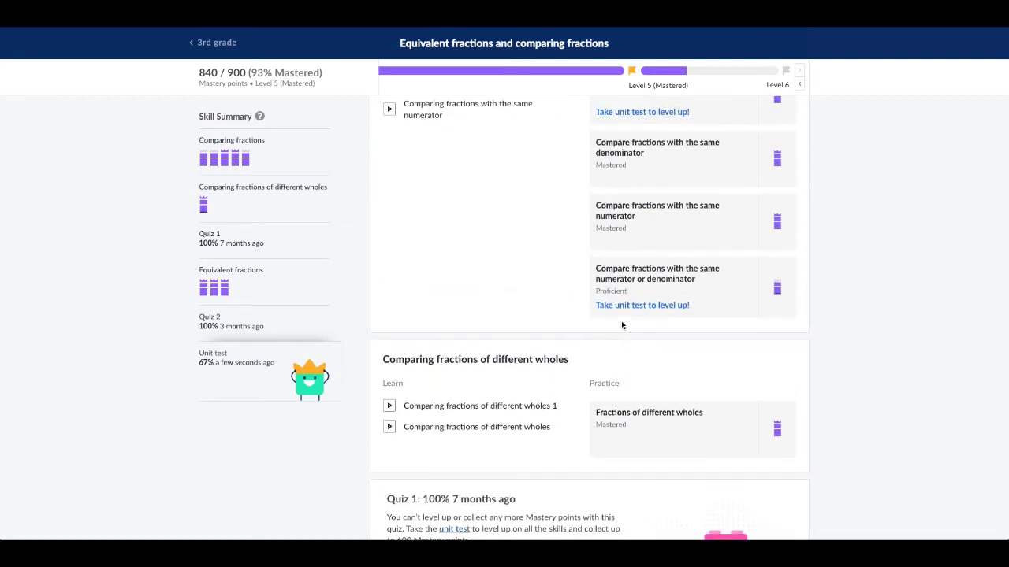
{"action": "scroll", "coordinate": [621, 325], "scroll_direction": "up", "scroll_amount": 5}
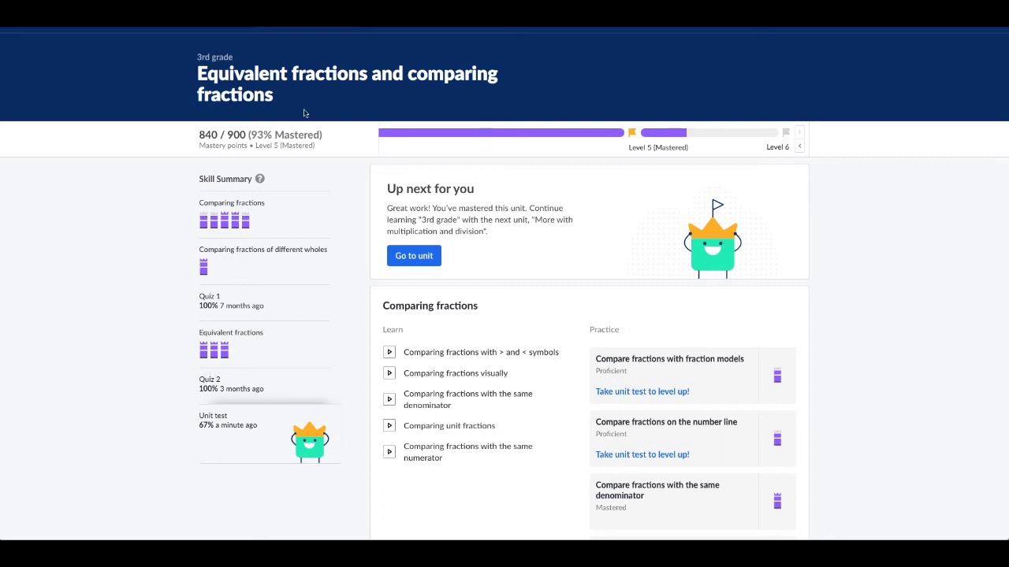
{"action": "left_click", "coordinate": [214, 58]}
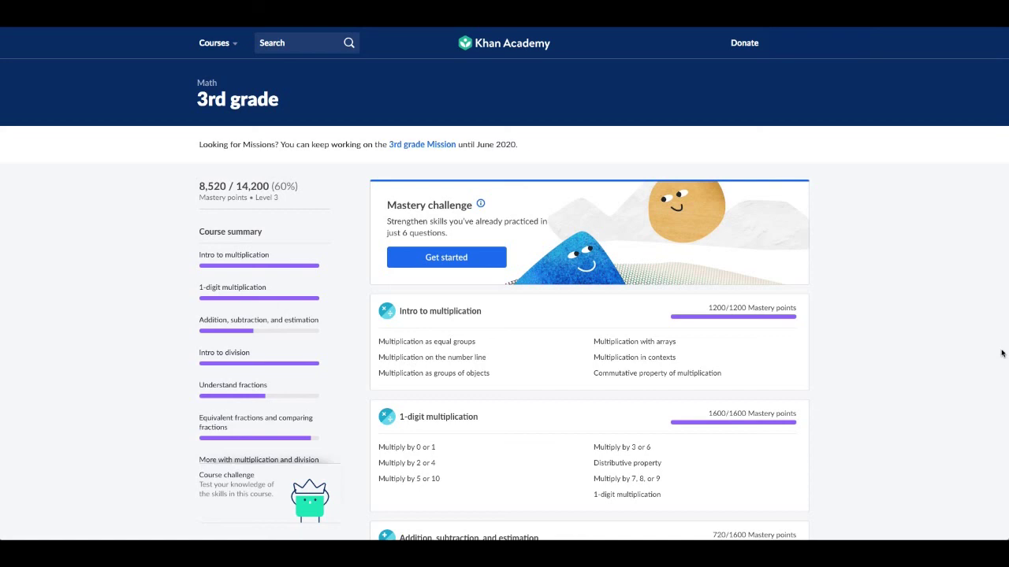